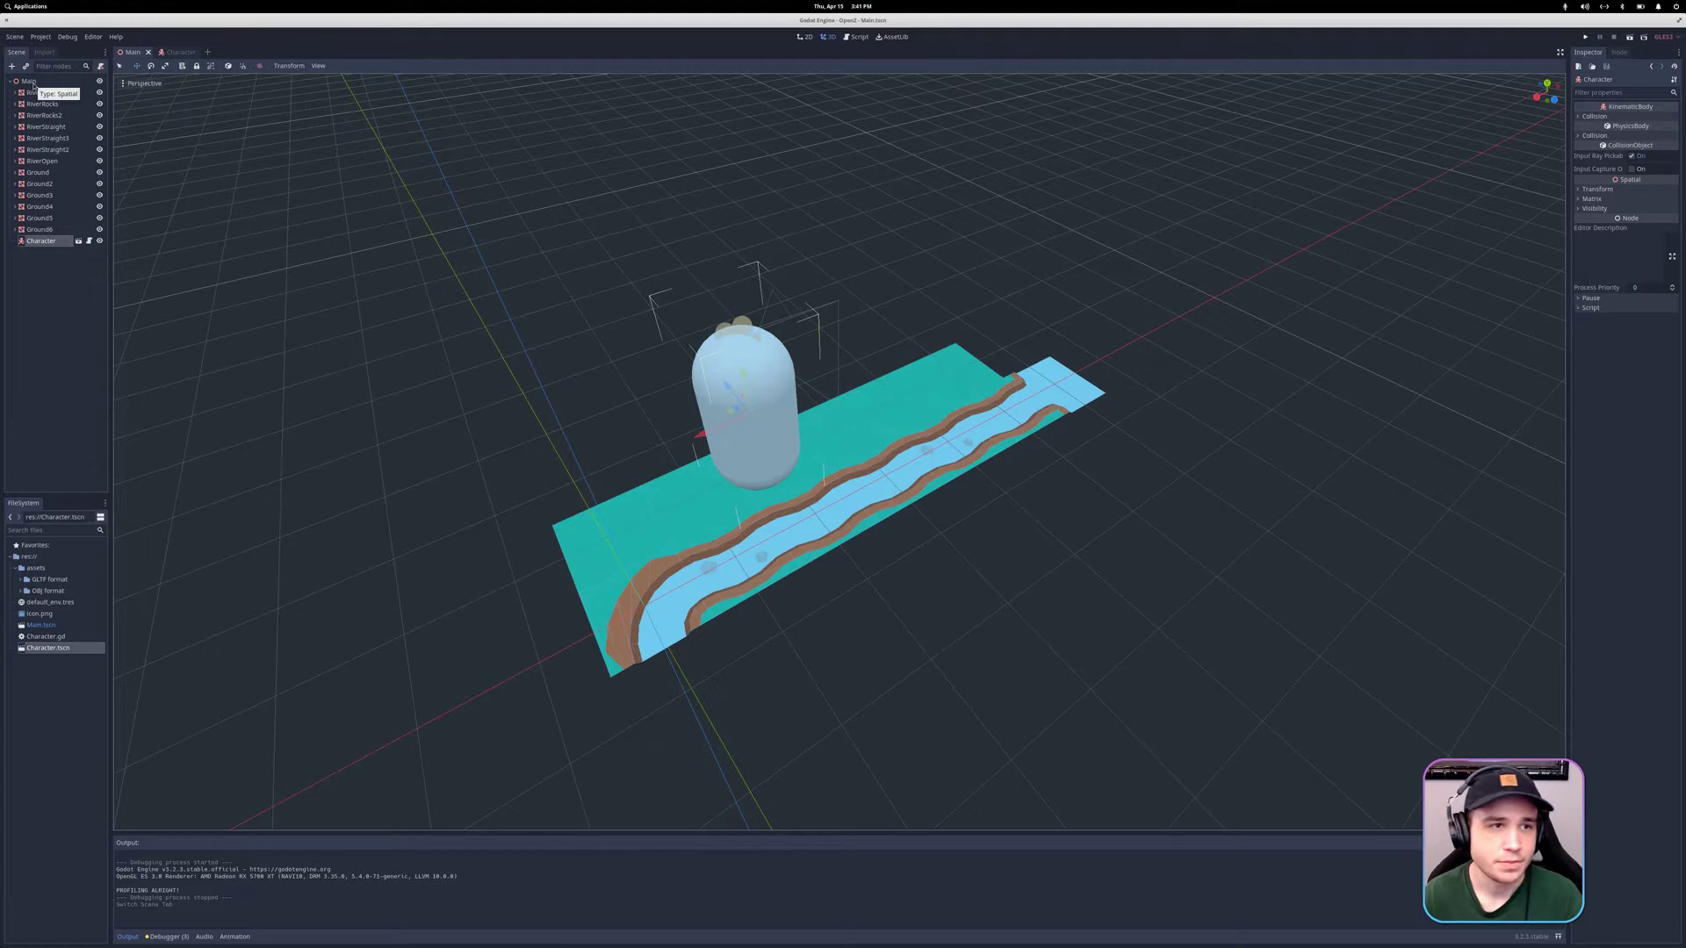
- Add a MeshInstance node as a child of the Main root node
left_click(29, 81)
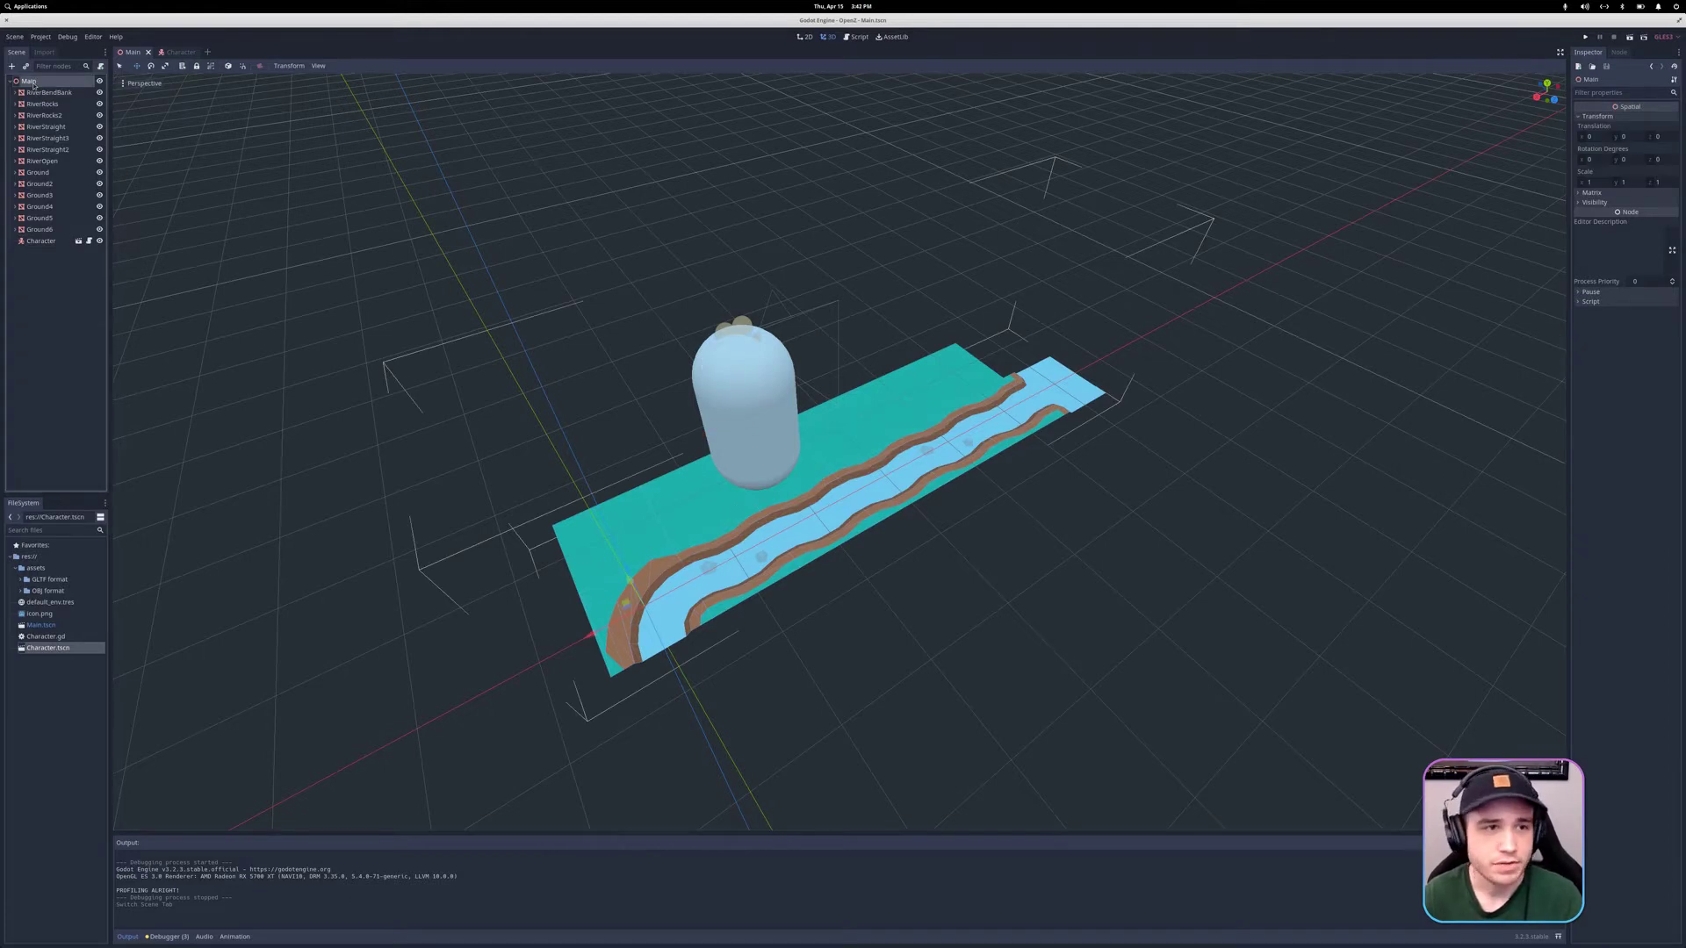
right_click(39, 82)
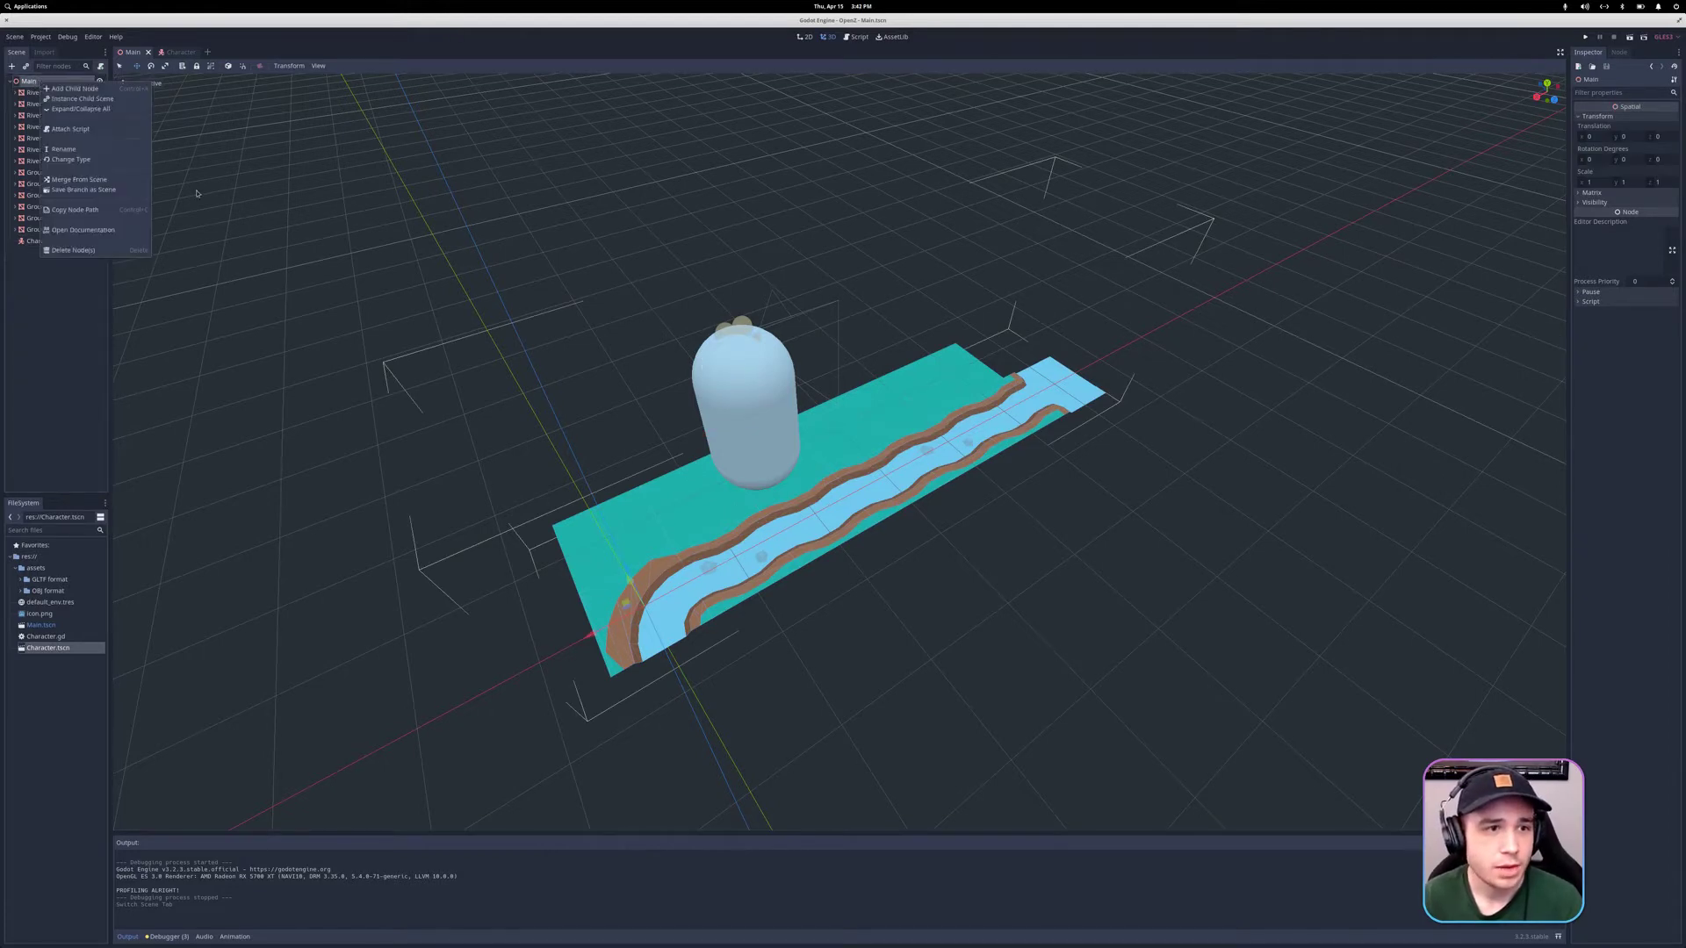
left_click(72, 89)
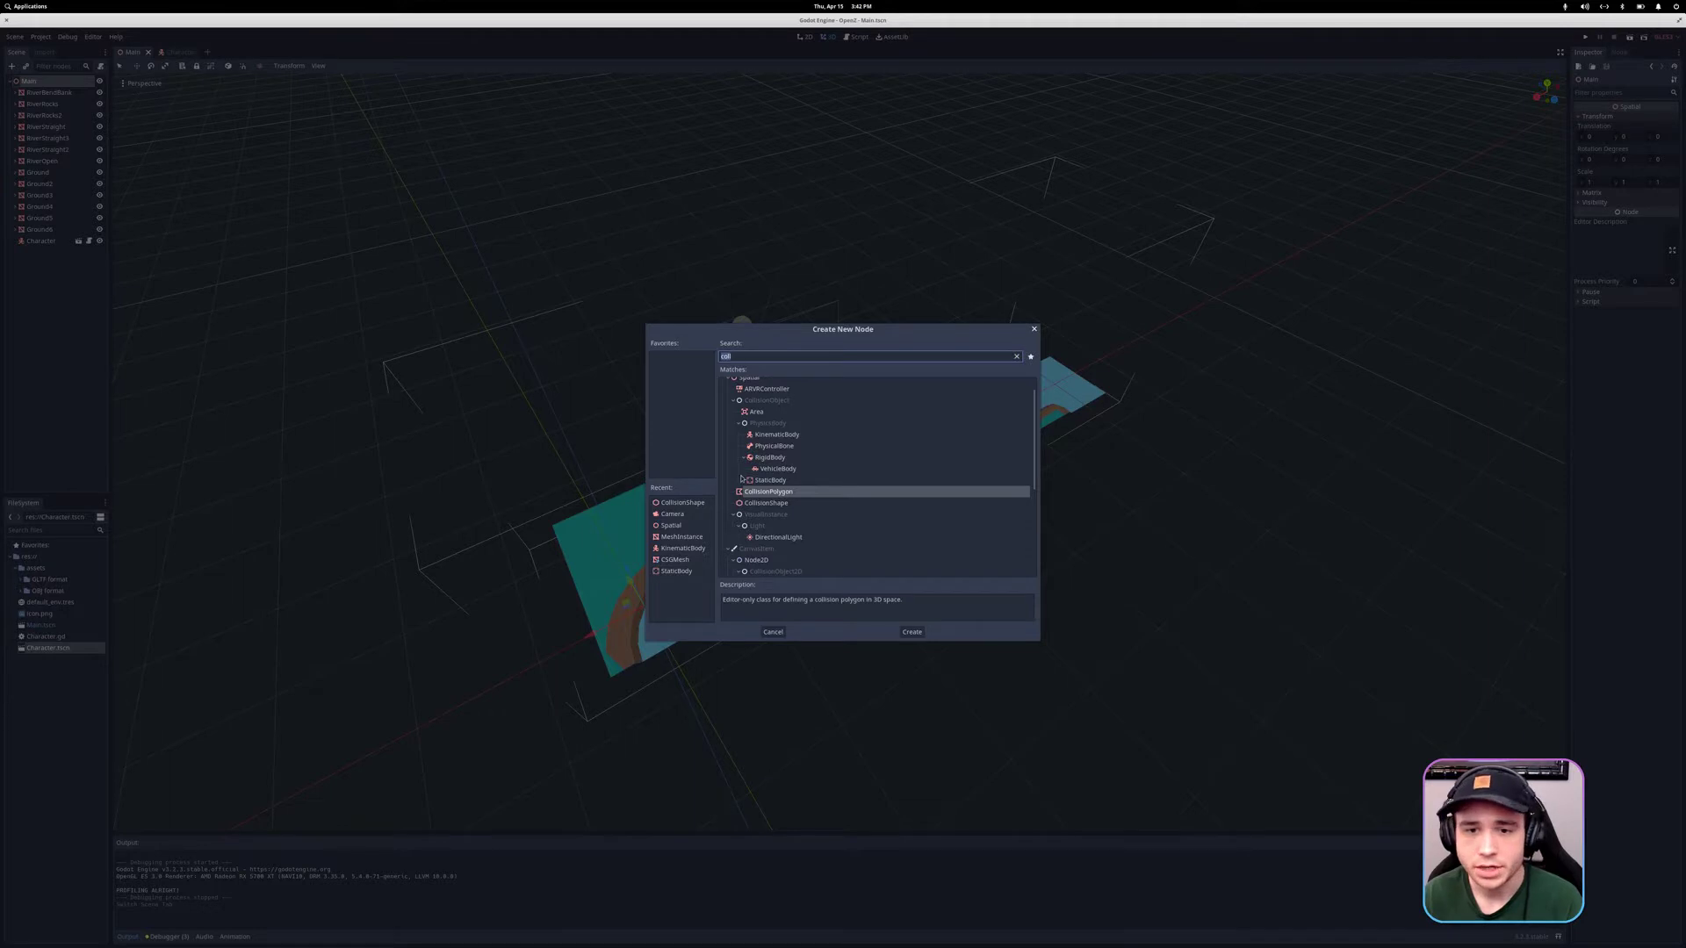
type("mesh")
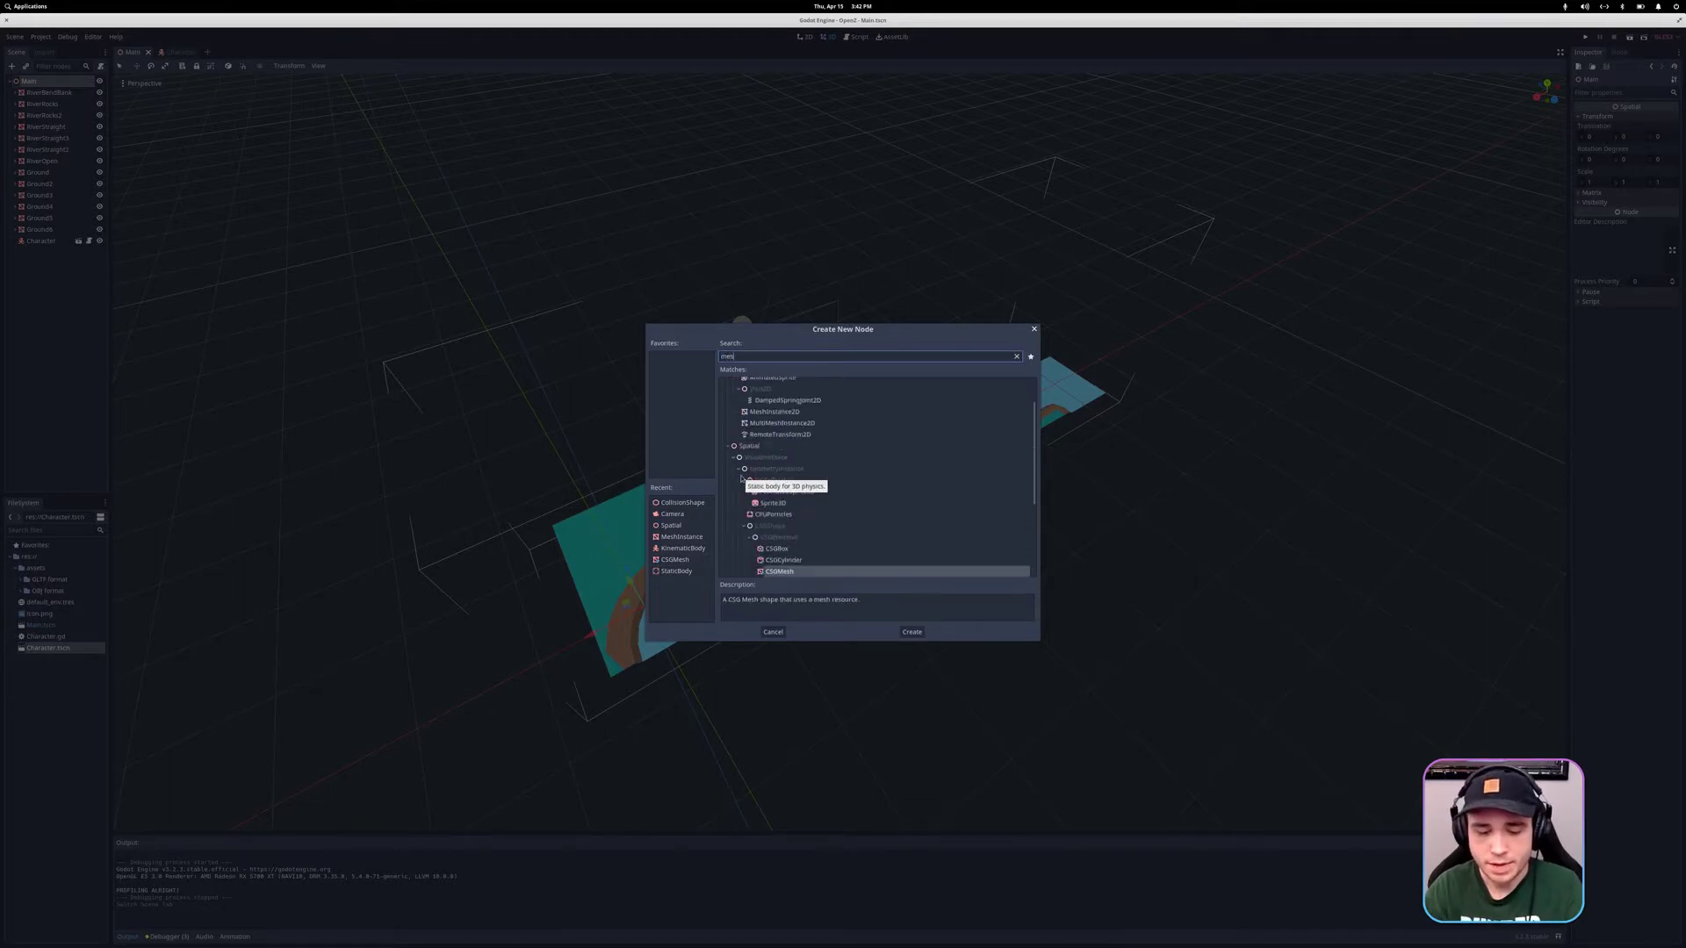
left_click(774, 465)
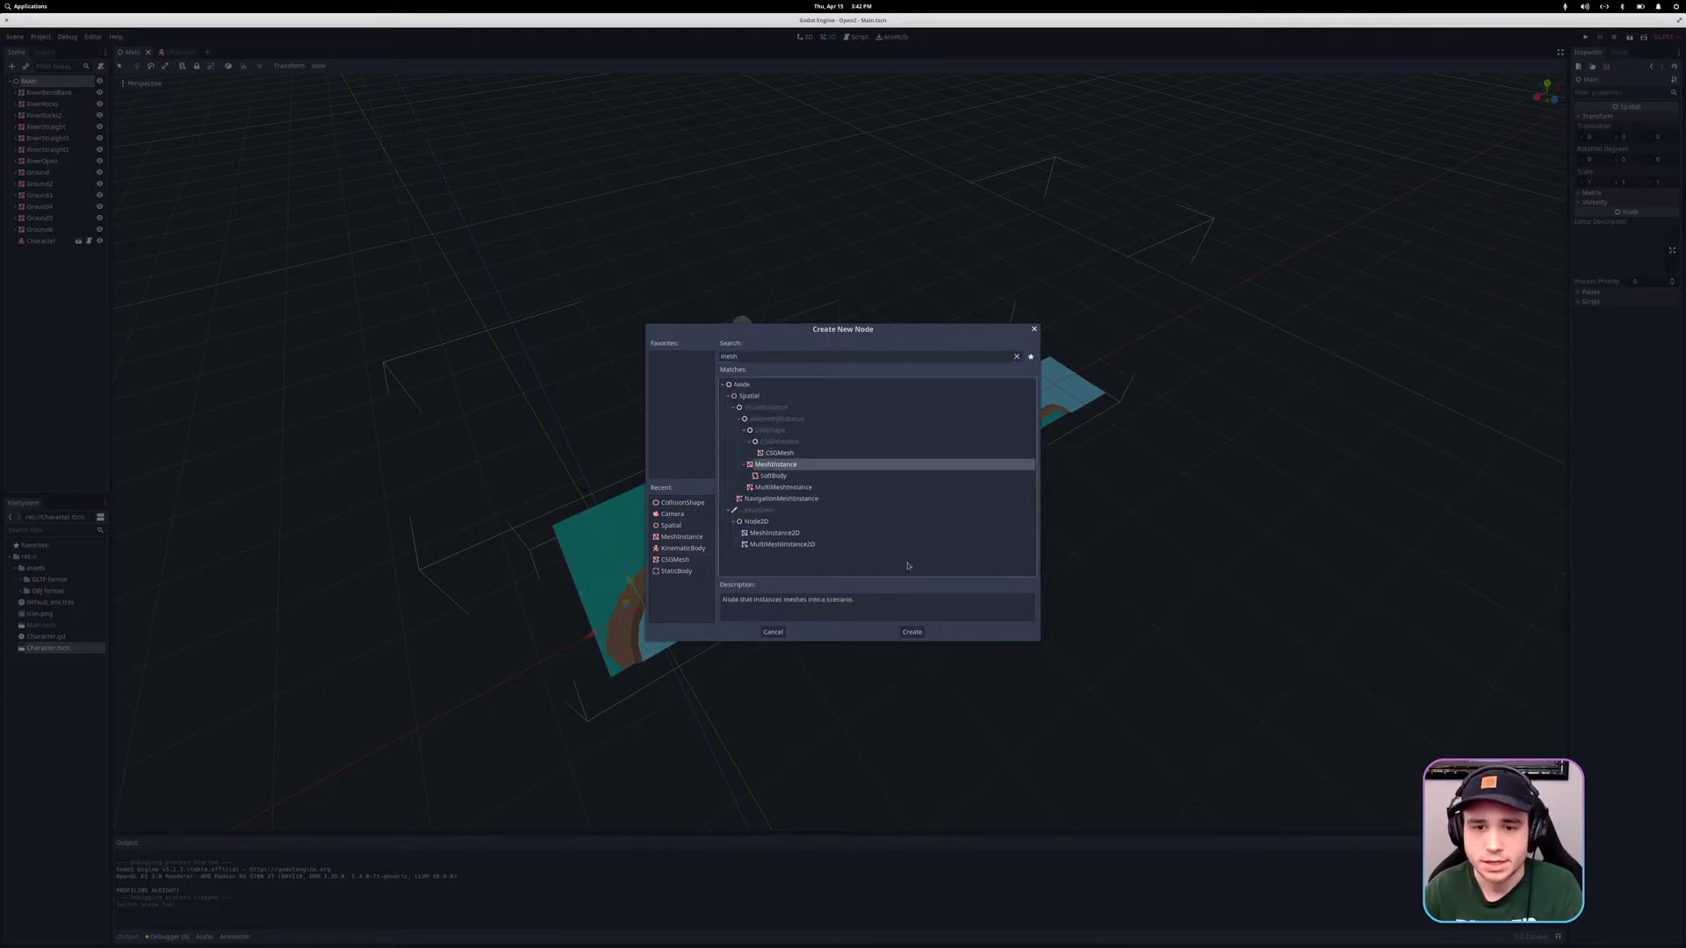
left_click(913, 631)
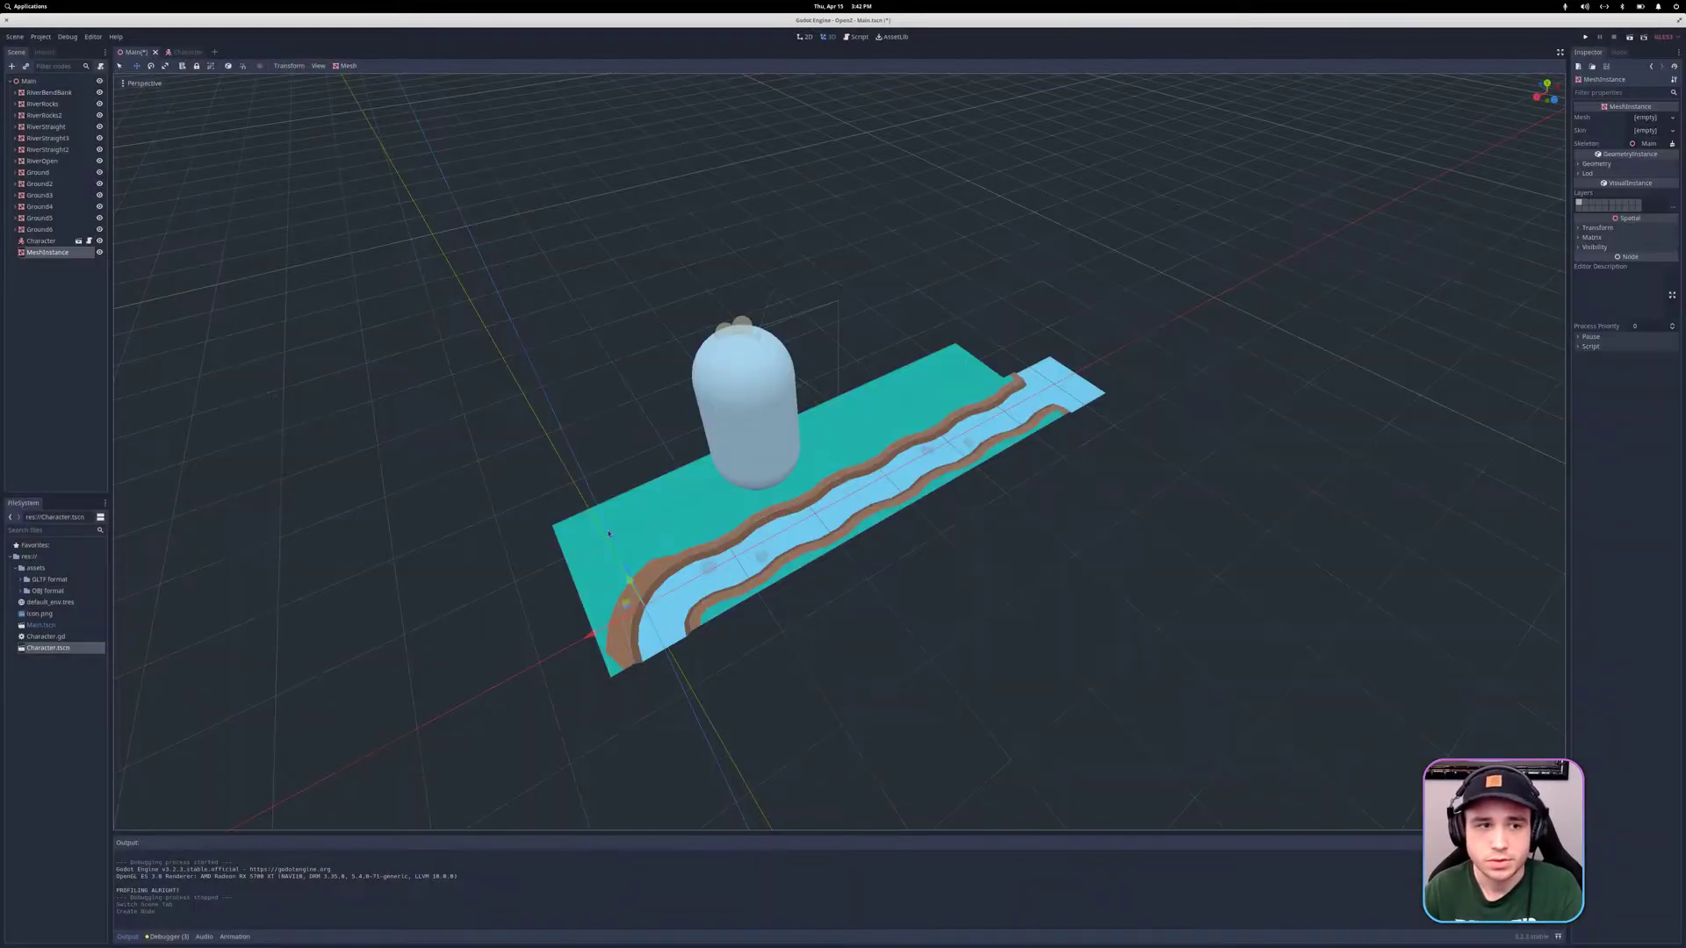
- Rename the new MeshInstance node to RiverSide
double_click(56, 254)
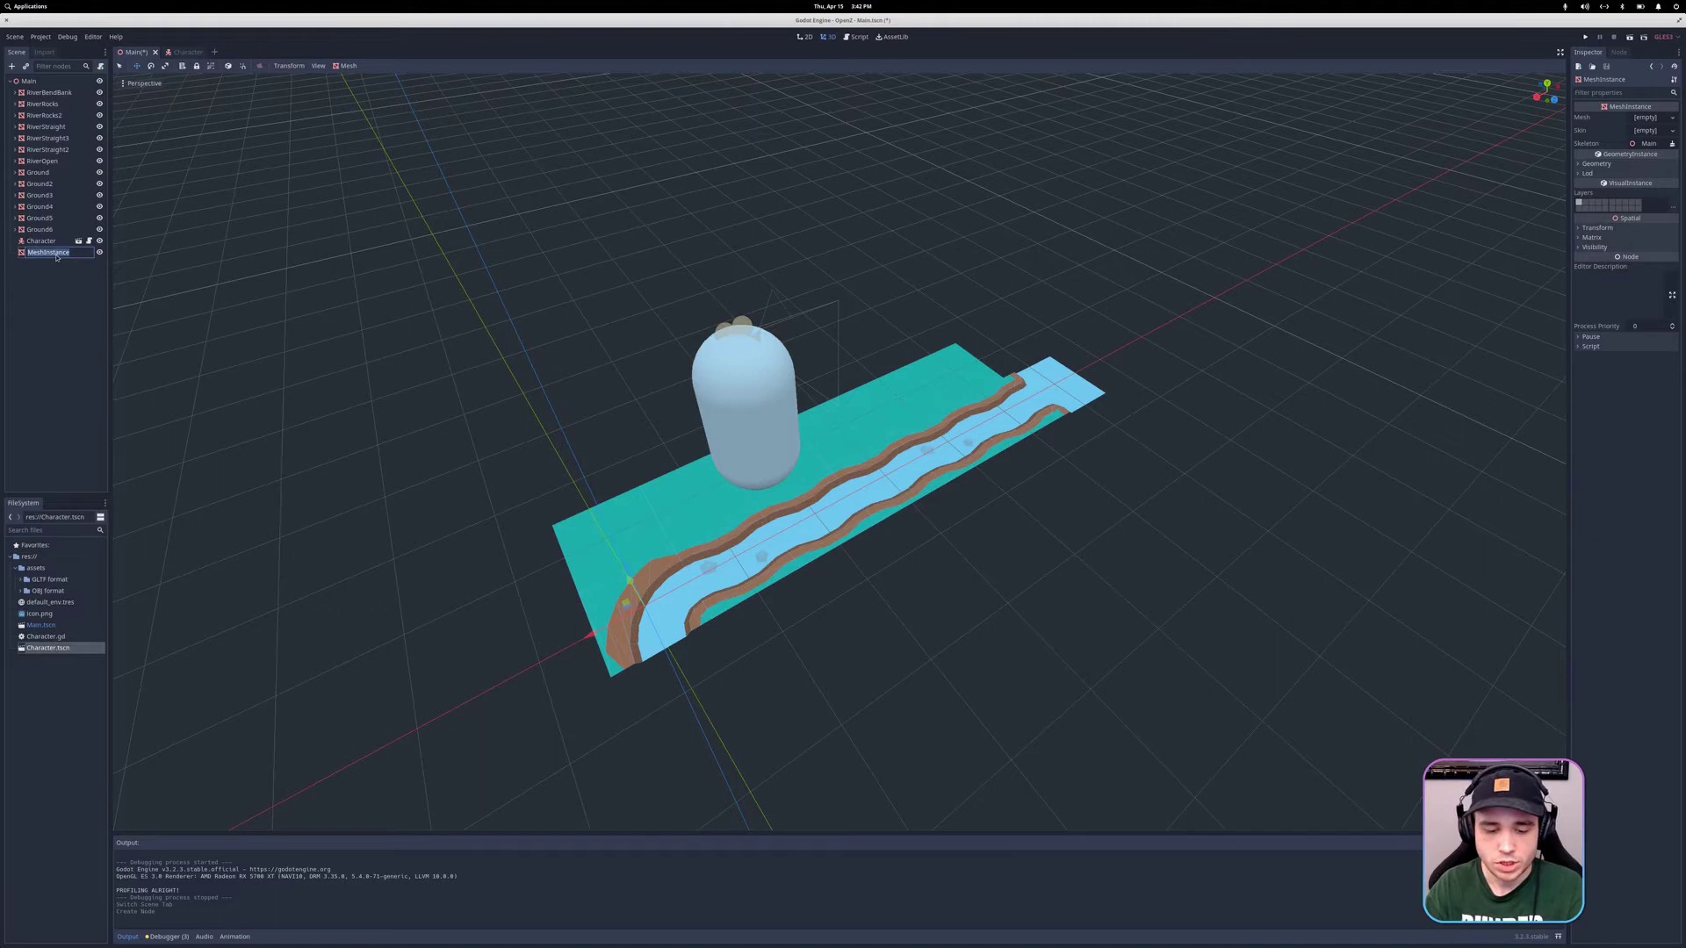
type("R")
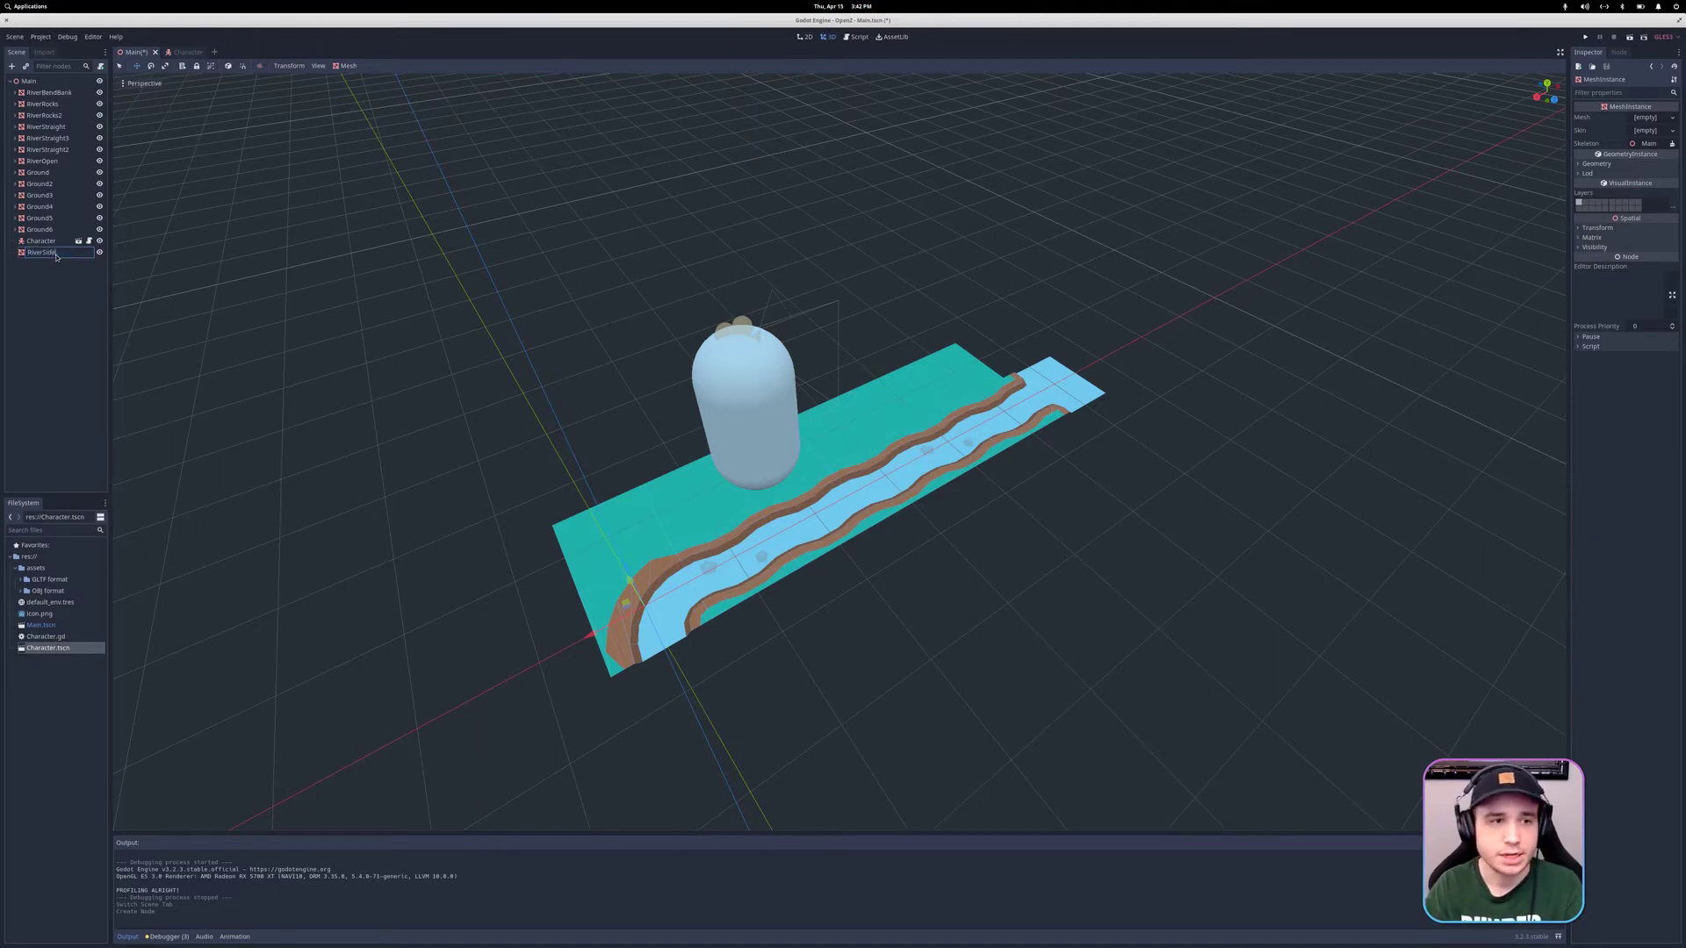
type("iverSide")
key("Return")
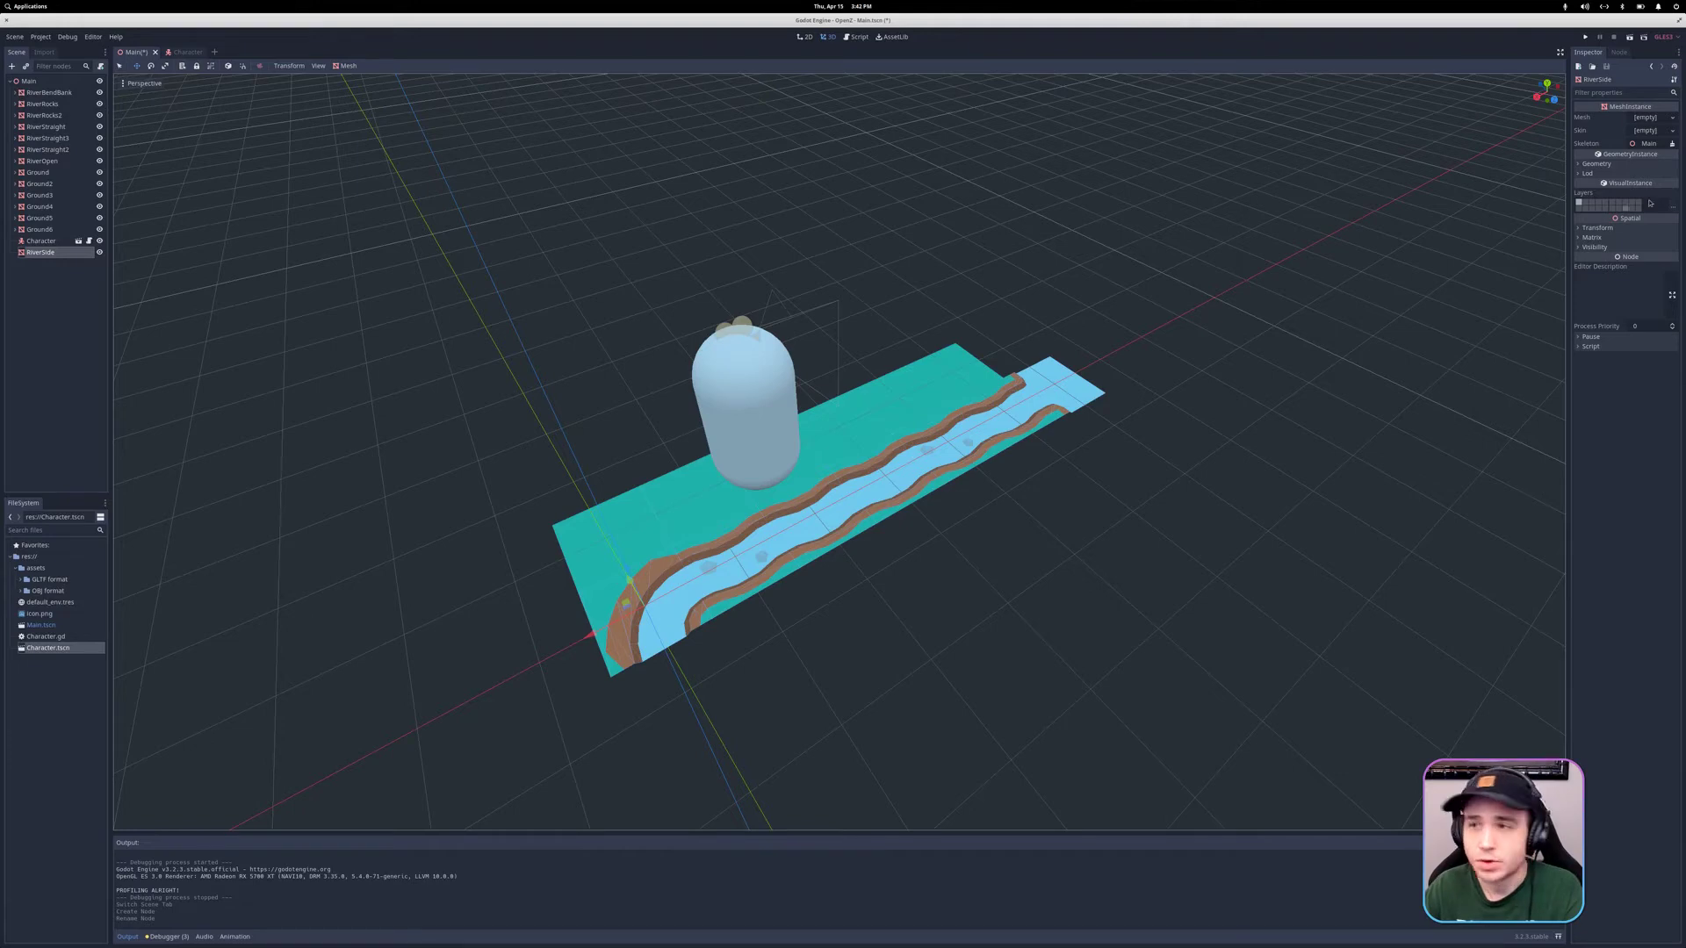
- Load ground_riverSide.obj from the assets' OBJ format folder as the RiverSide node's mesh
left_click(1673, 117)
left_click(1626, 231)
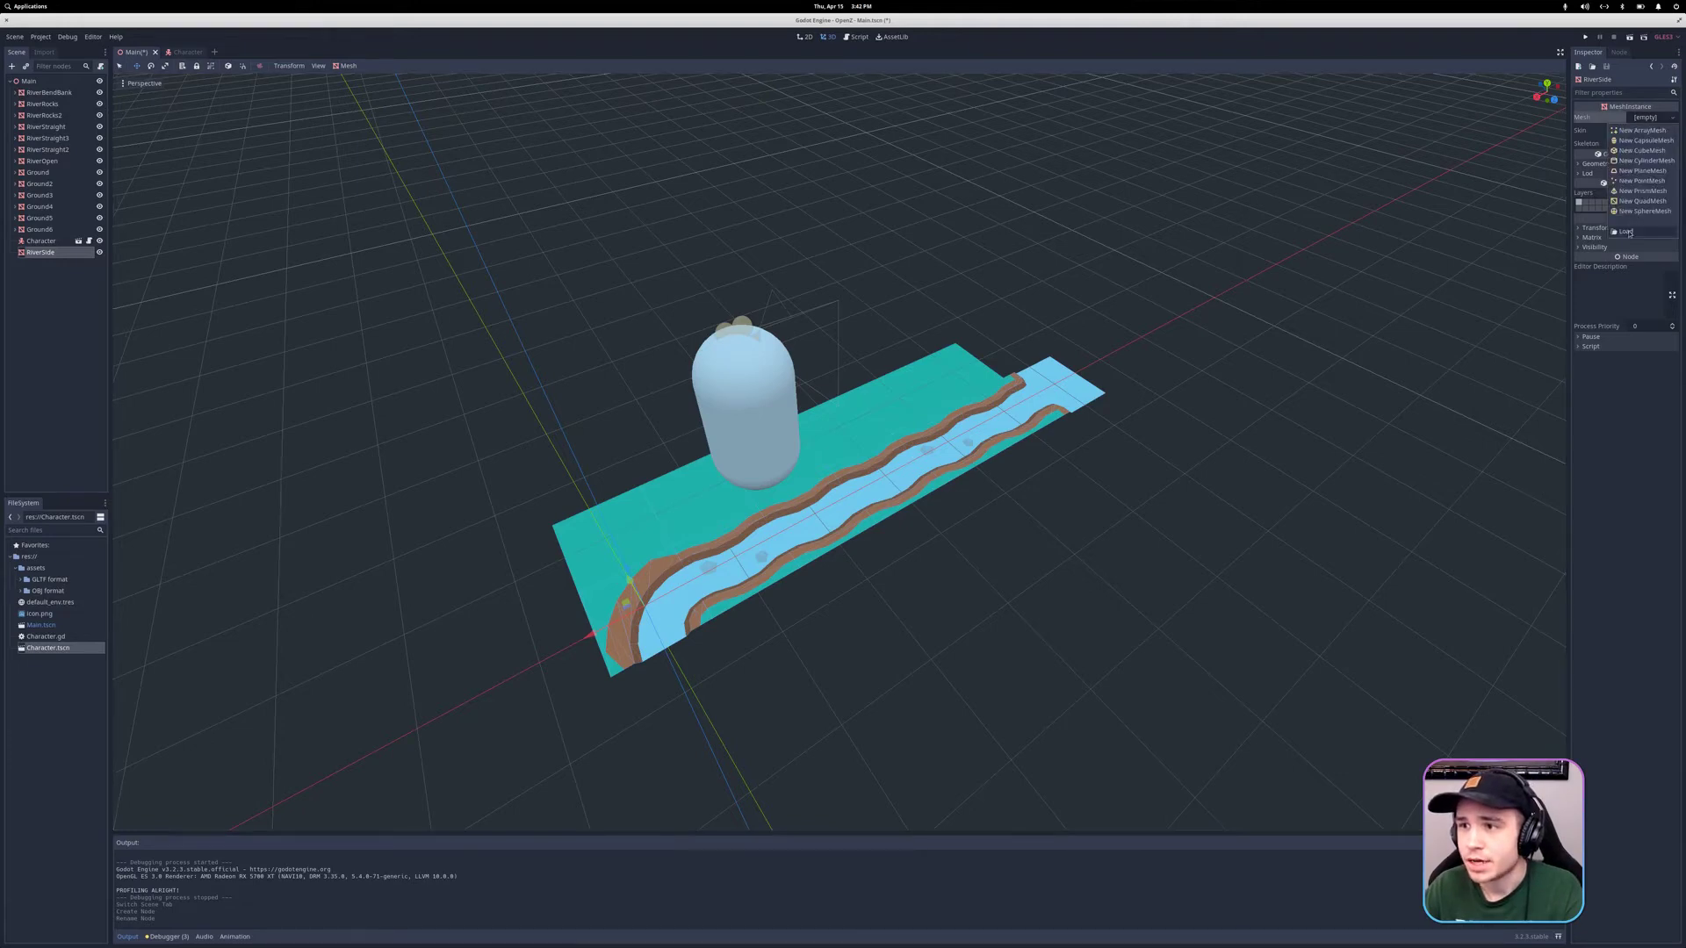
double_click(306, 190)
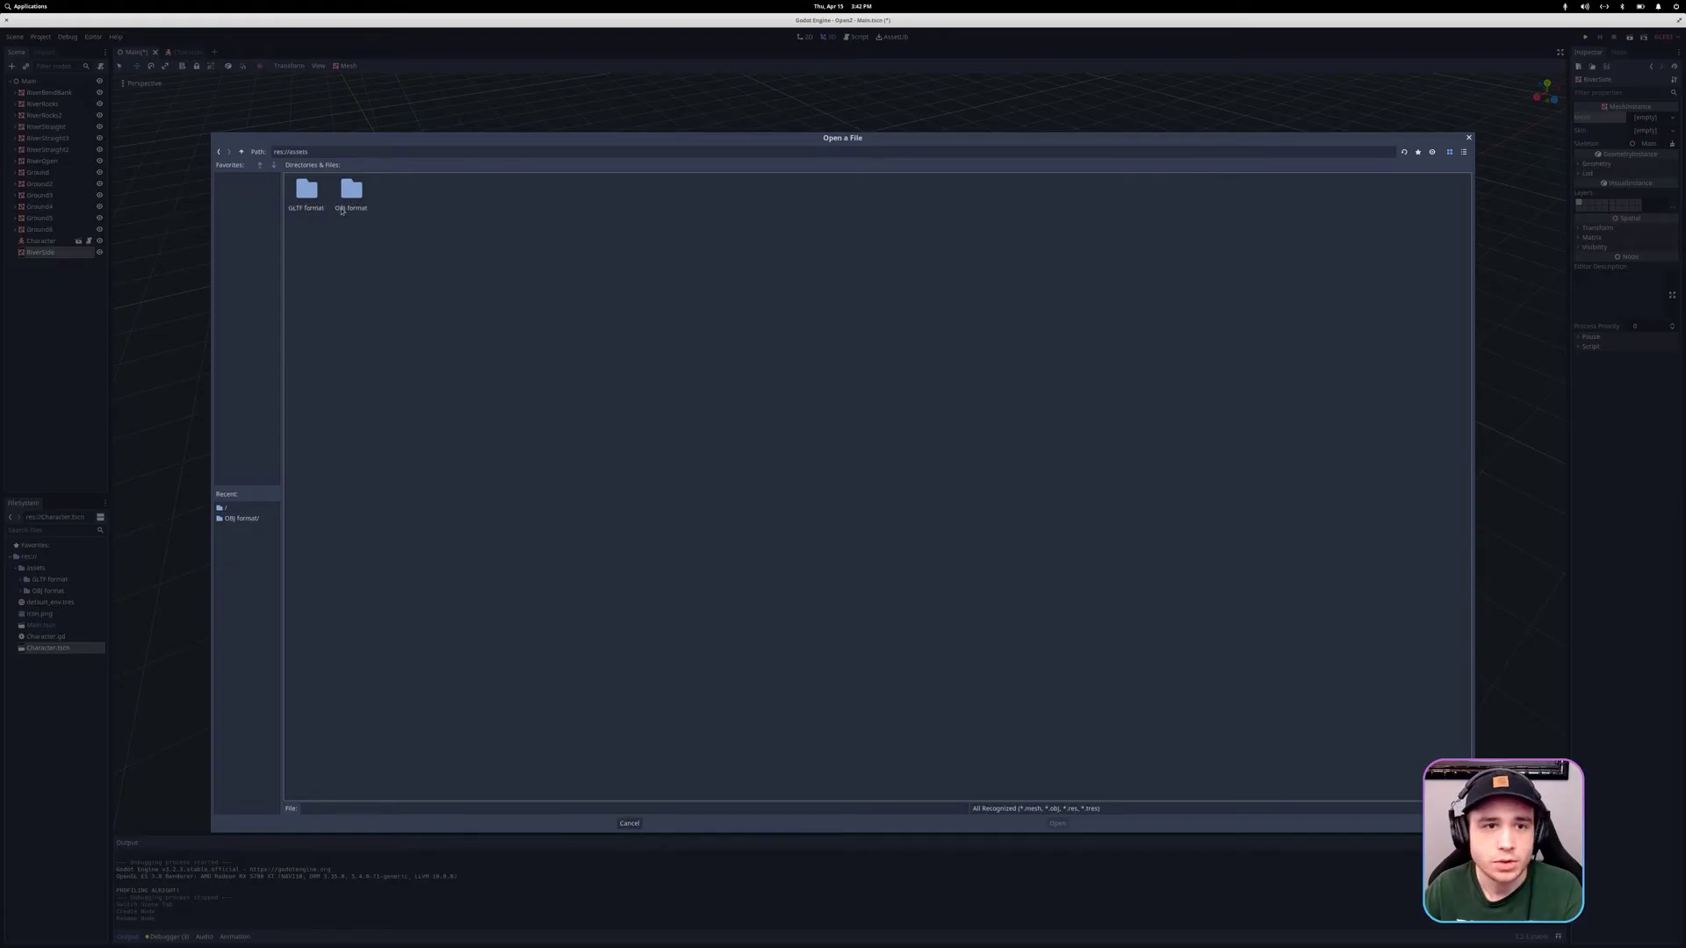
double_click(351, 189)
scroll(782, 334, "down", 1)
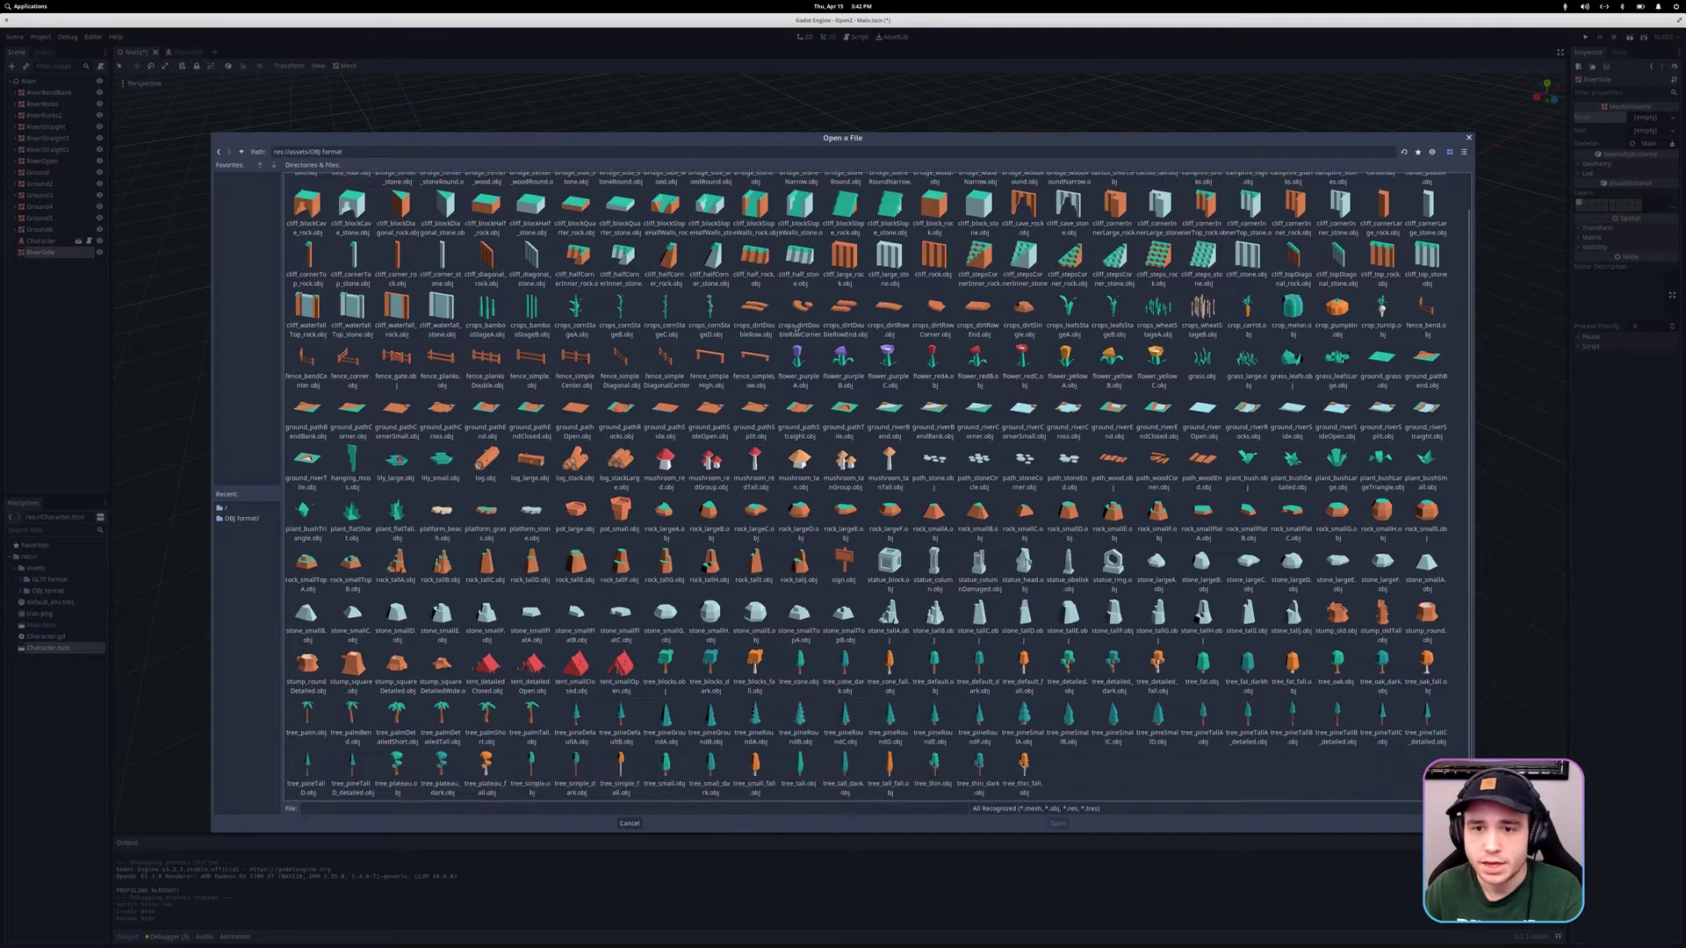
scroll(867, 525, "up", 1)
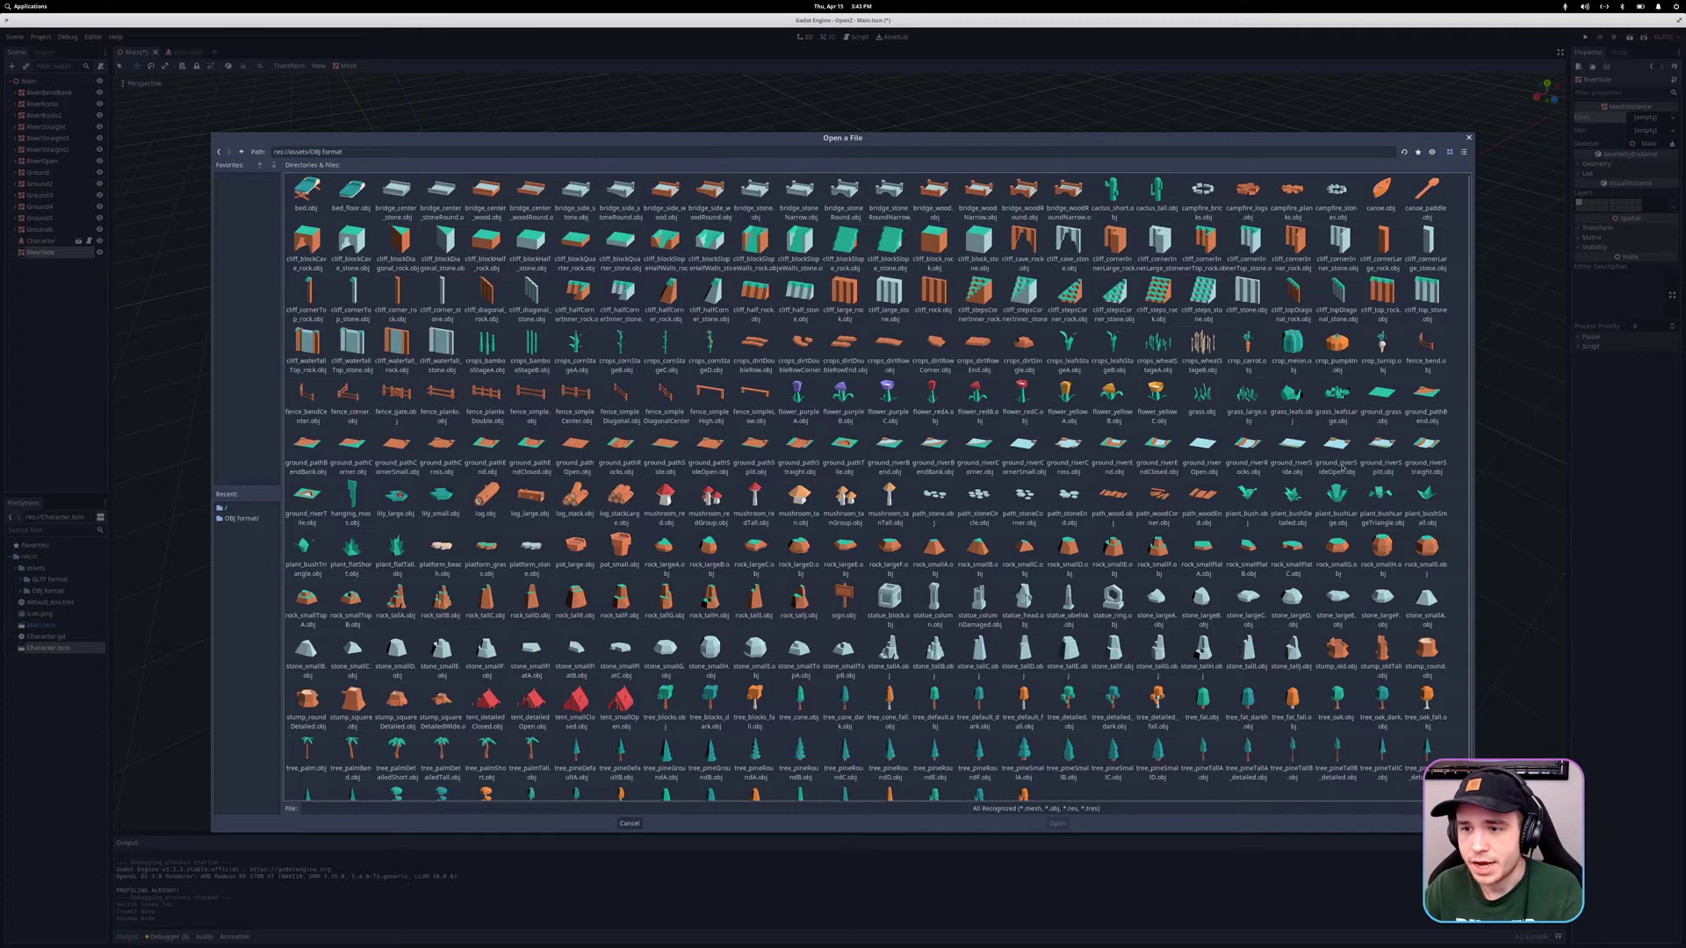
left_click(1294, 452)
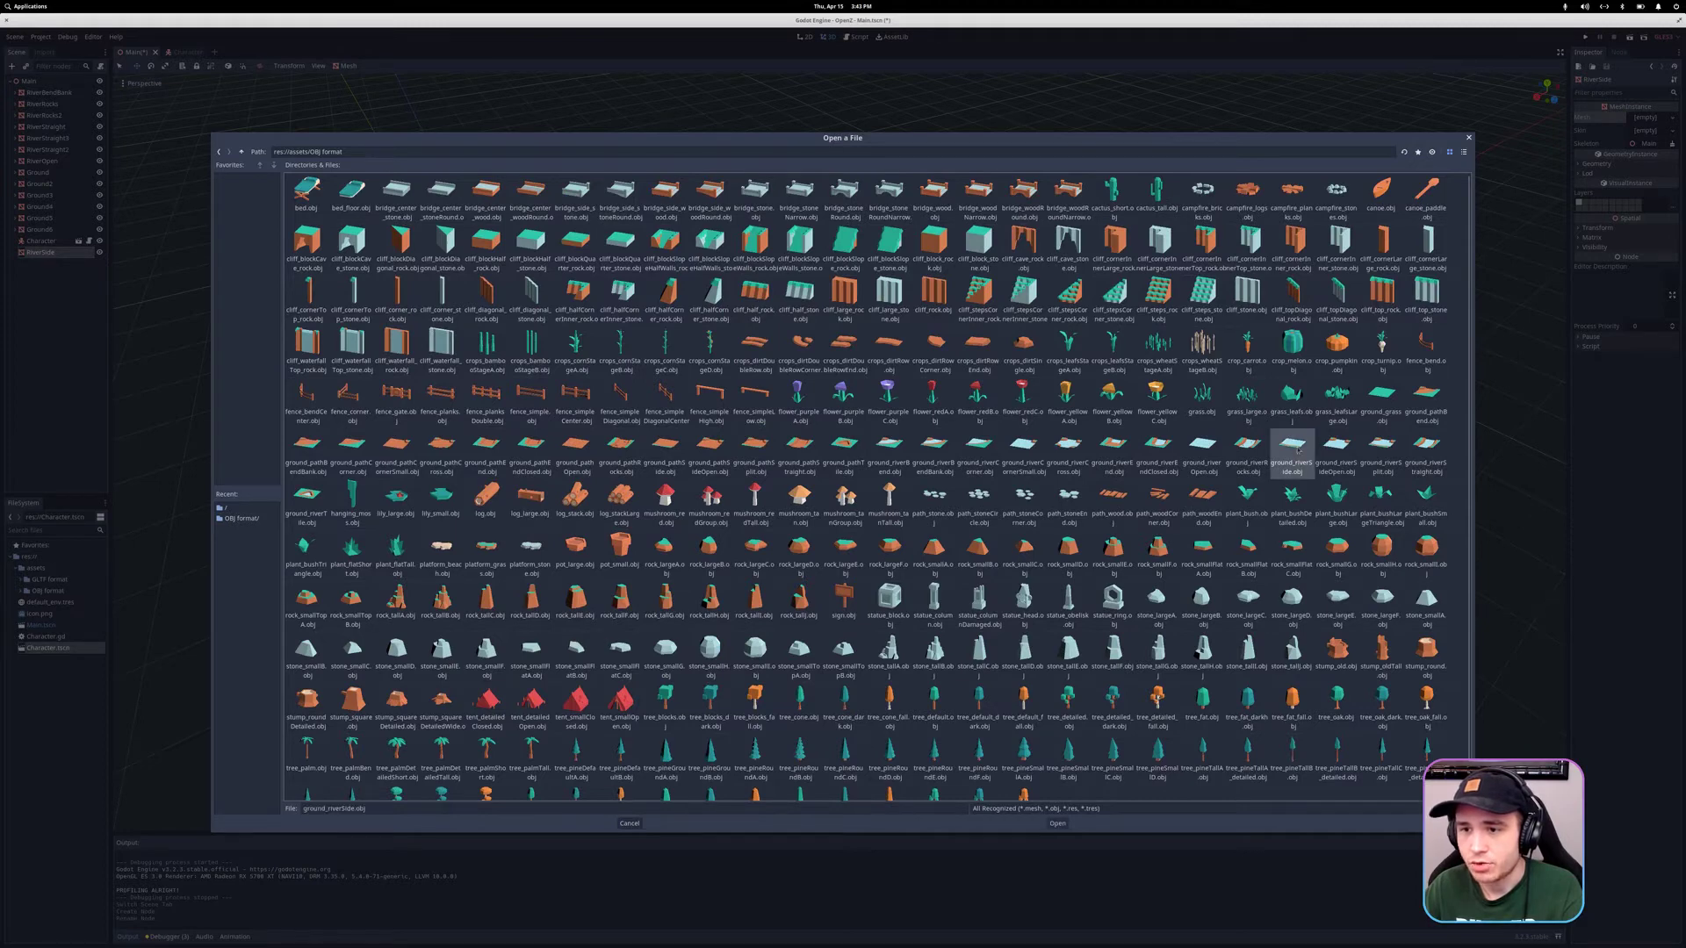
left_click(1068, 822)
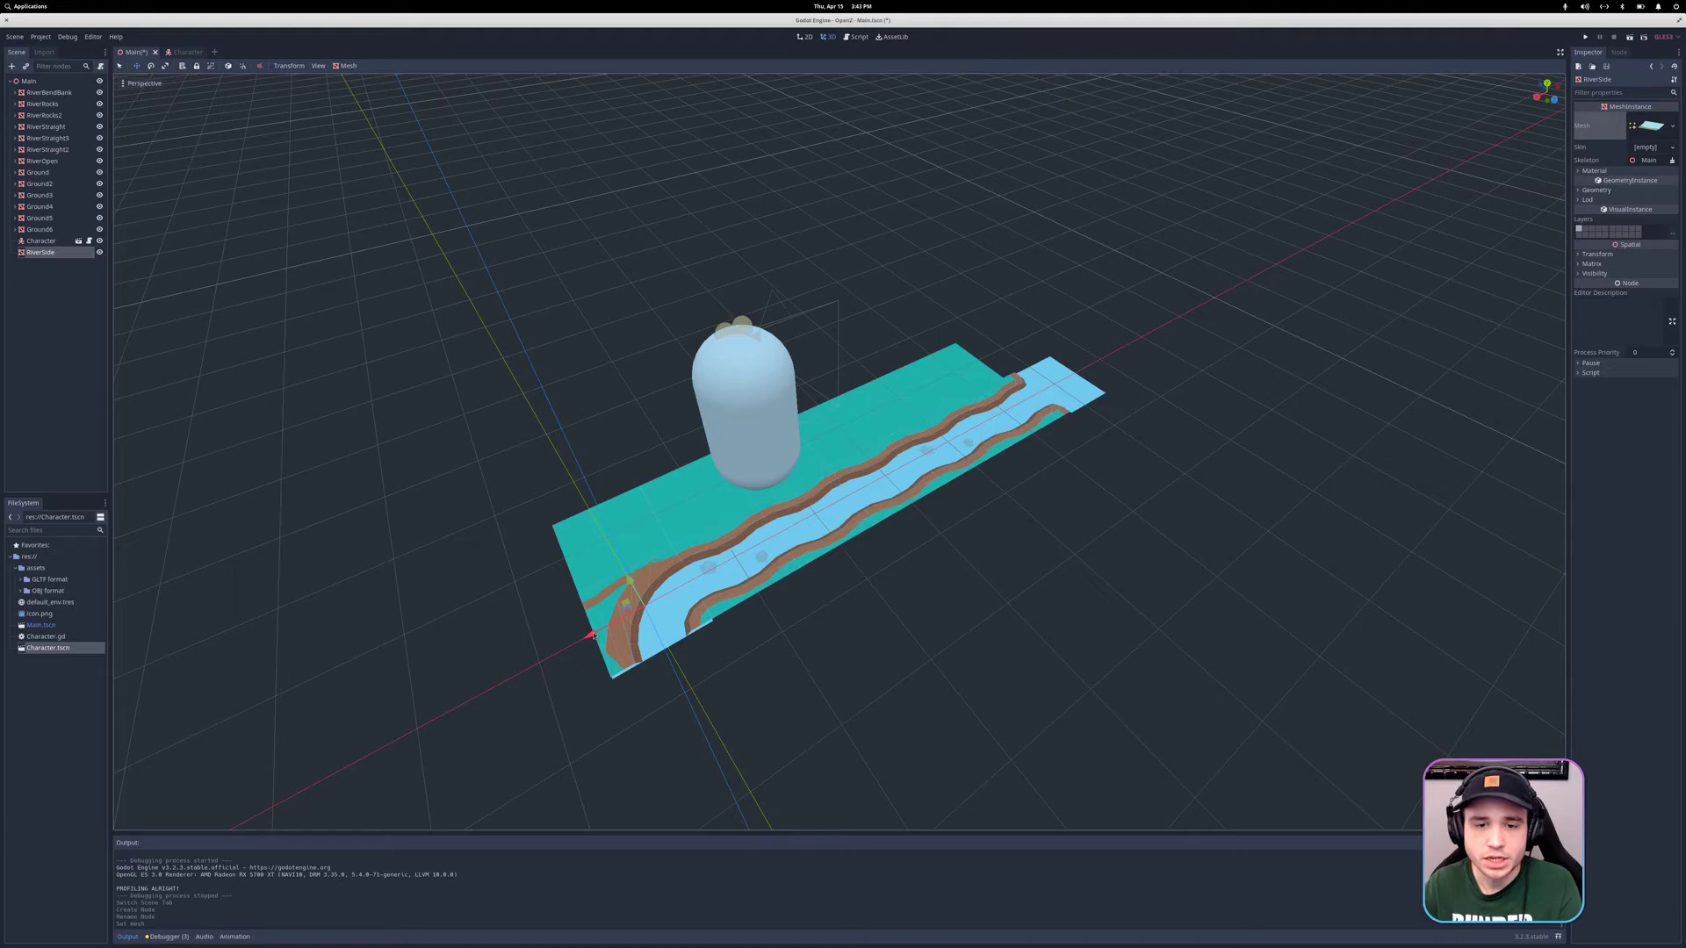
left_click_drag(594, 634, 1060, 468)
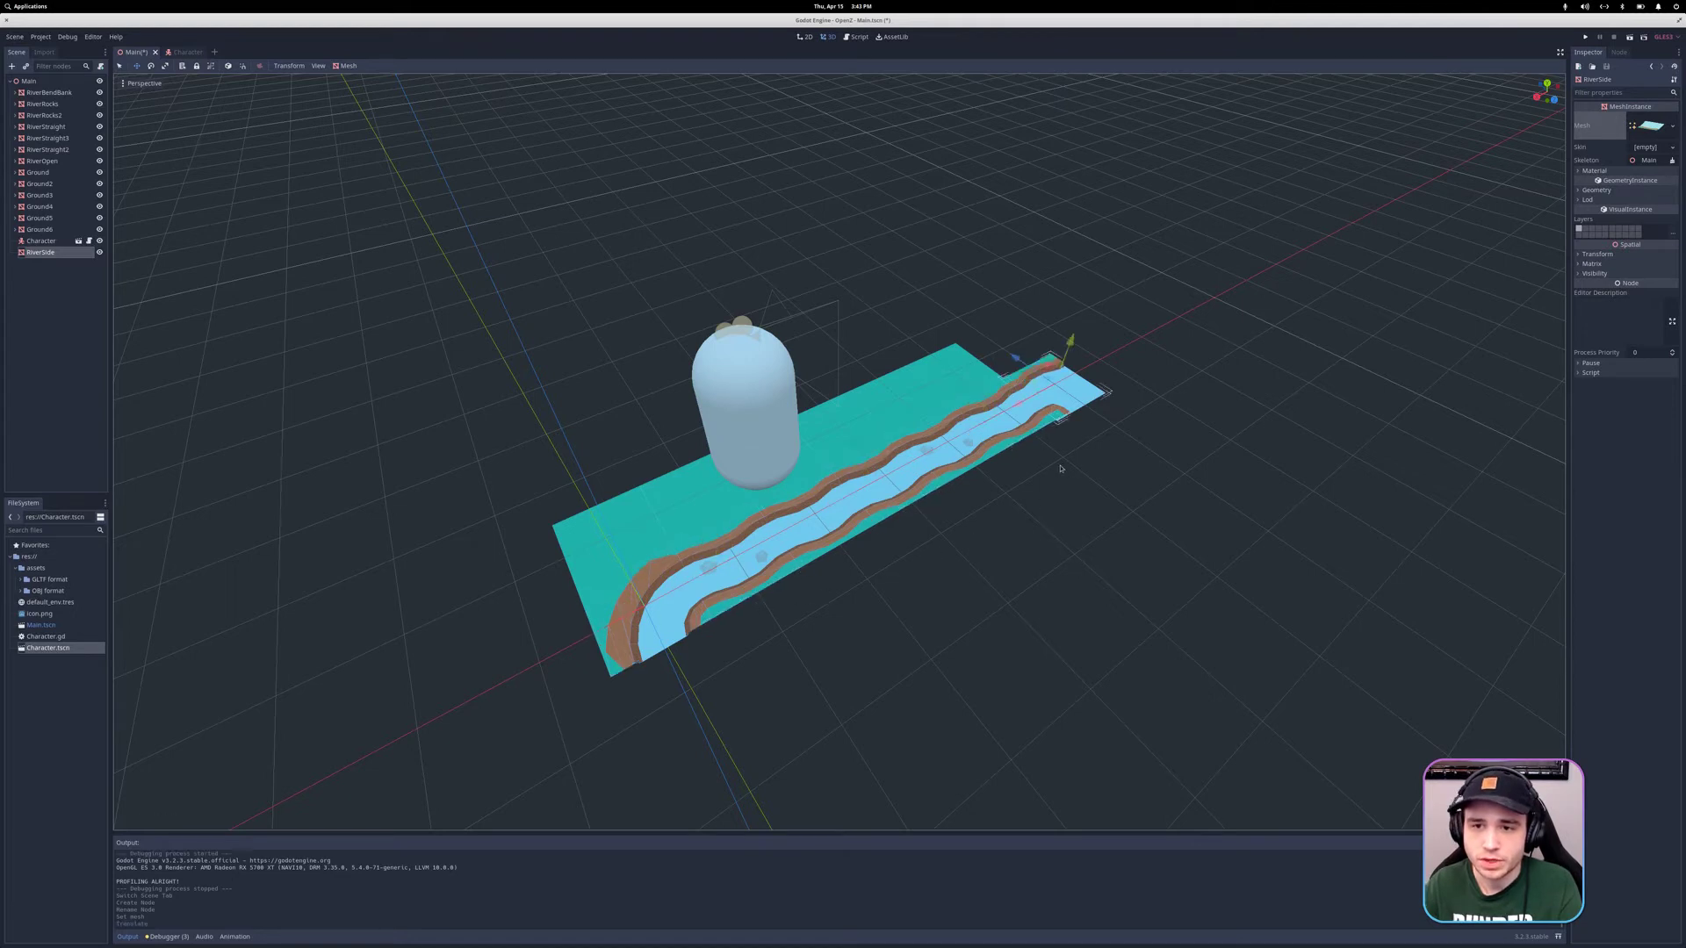
left_click_drag(1016, 357, 973, 341)
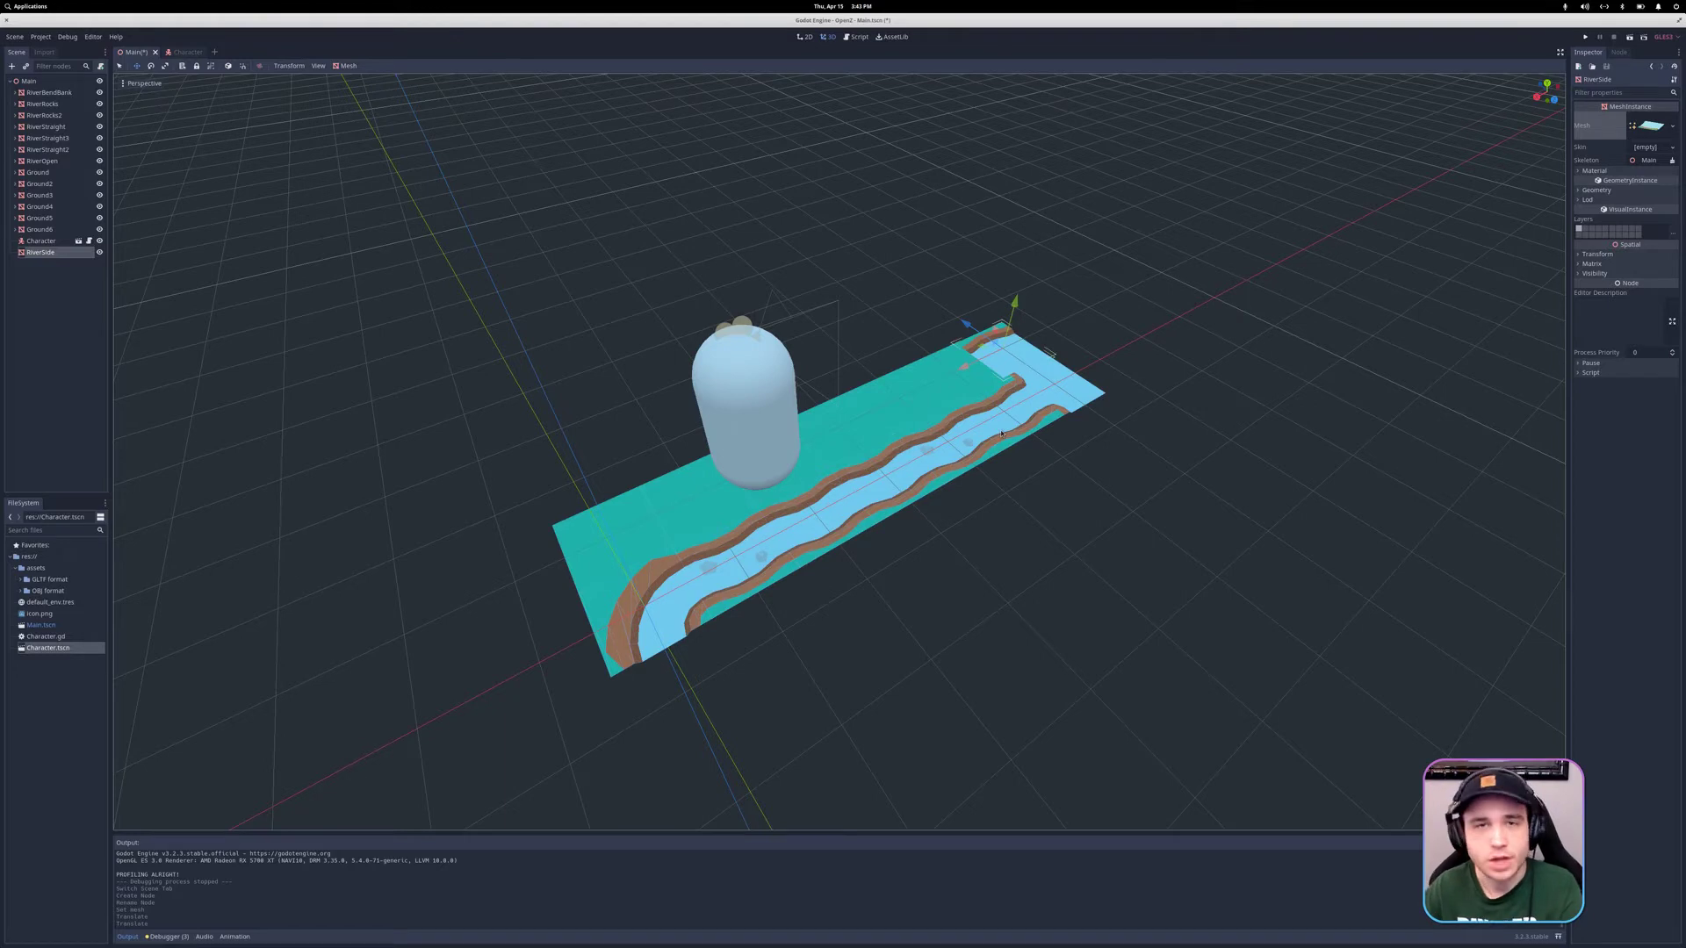
left_click(1600, 254)
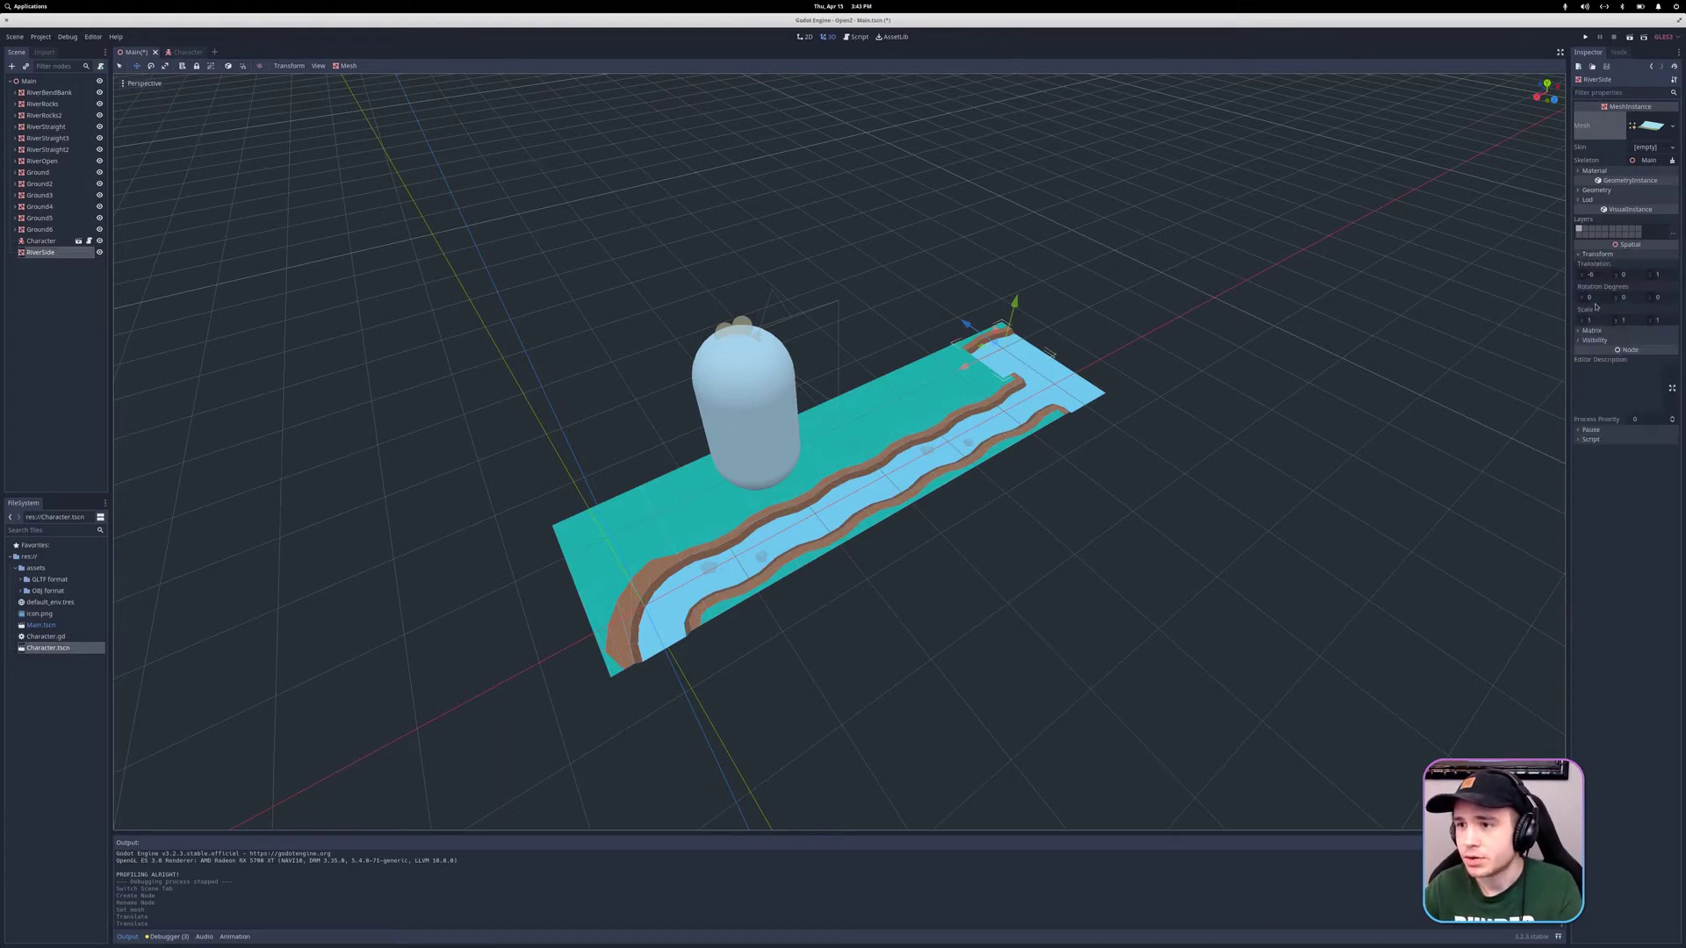
left_click(1592, 274)
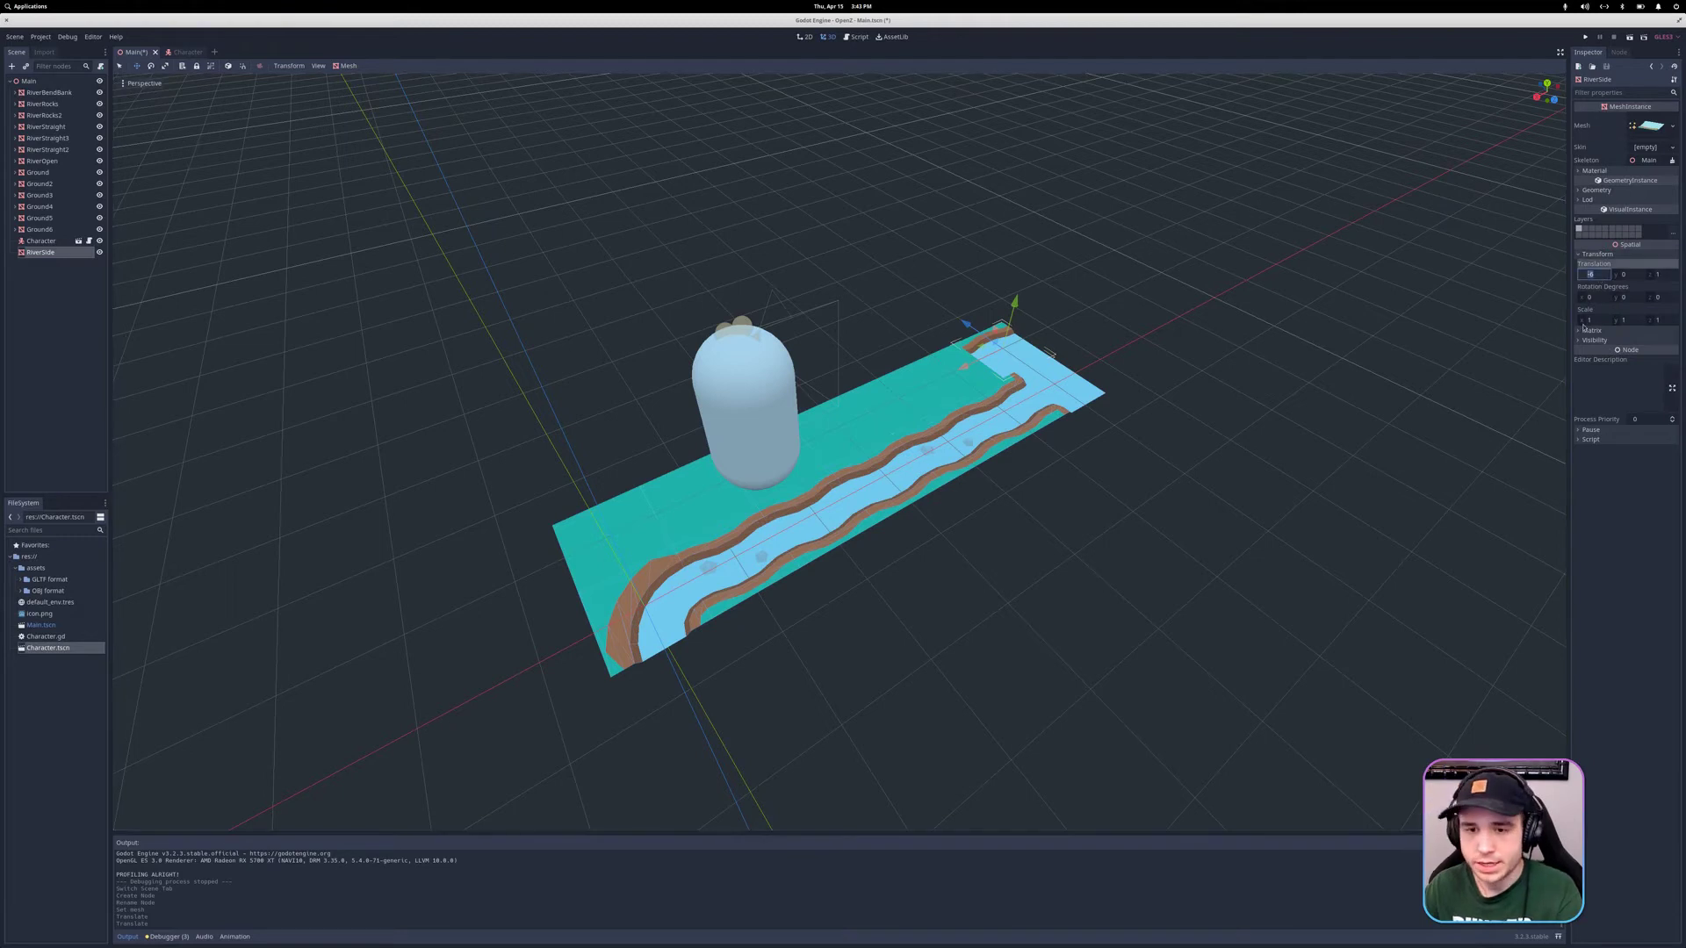
left_click(1658, 275)
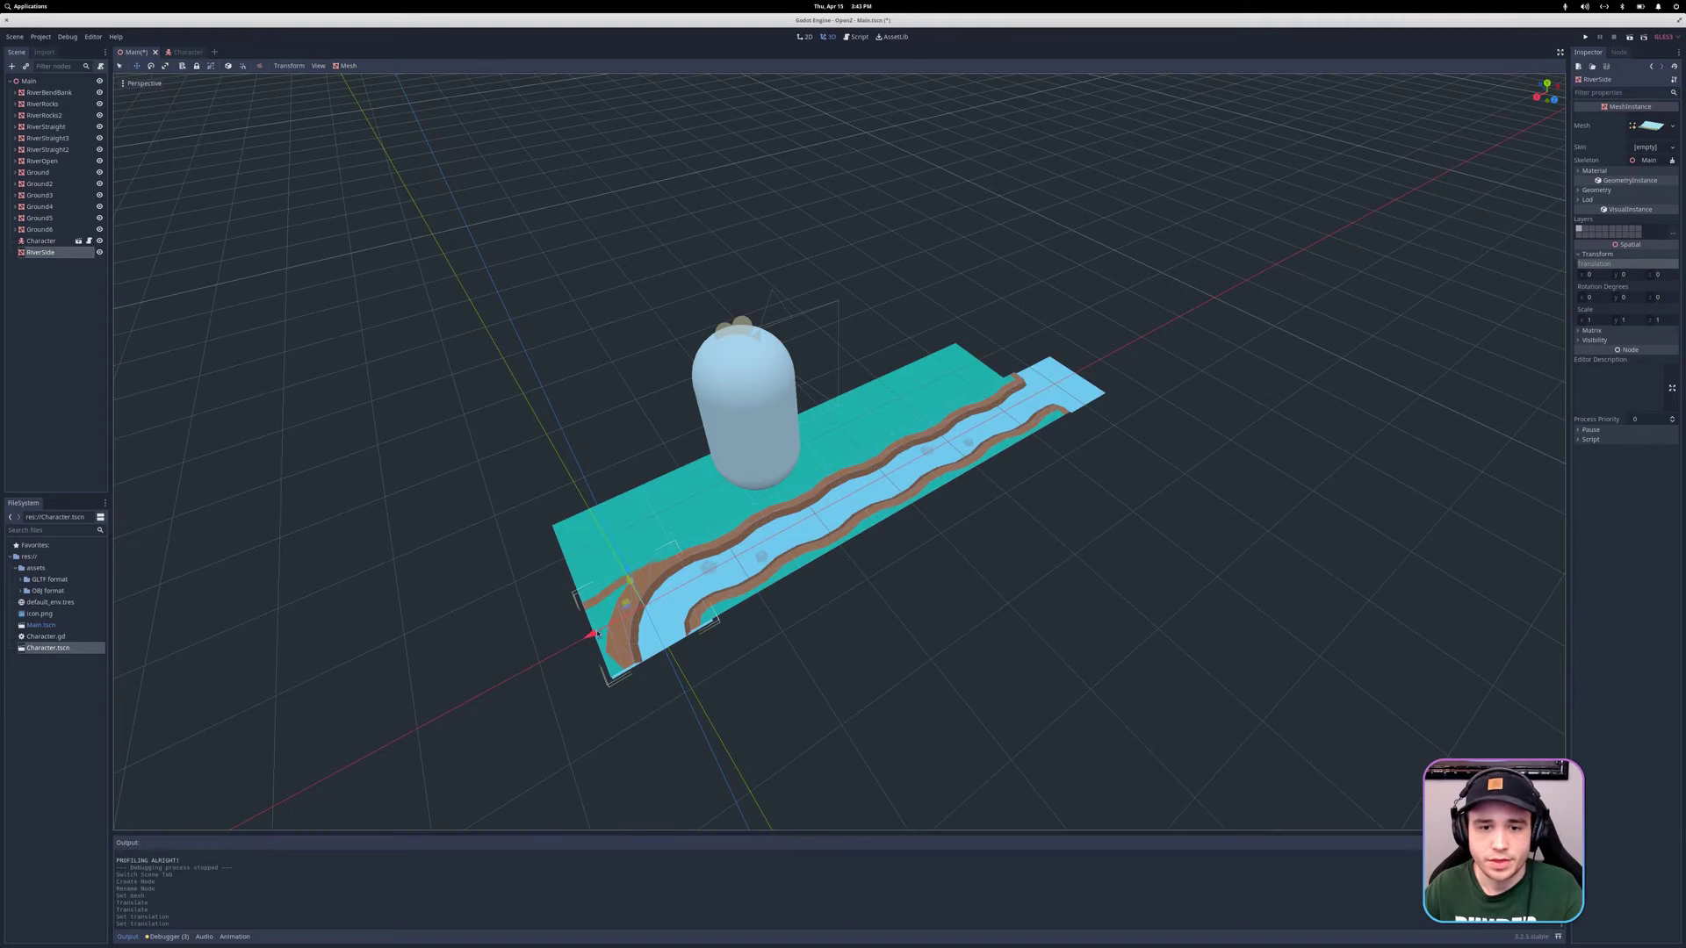
- Move the RiverSide tile to the empty corner beside the open river end and set its Y rotation to 90 degrees
left_click_drag(556, 562, 978, 323)
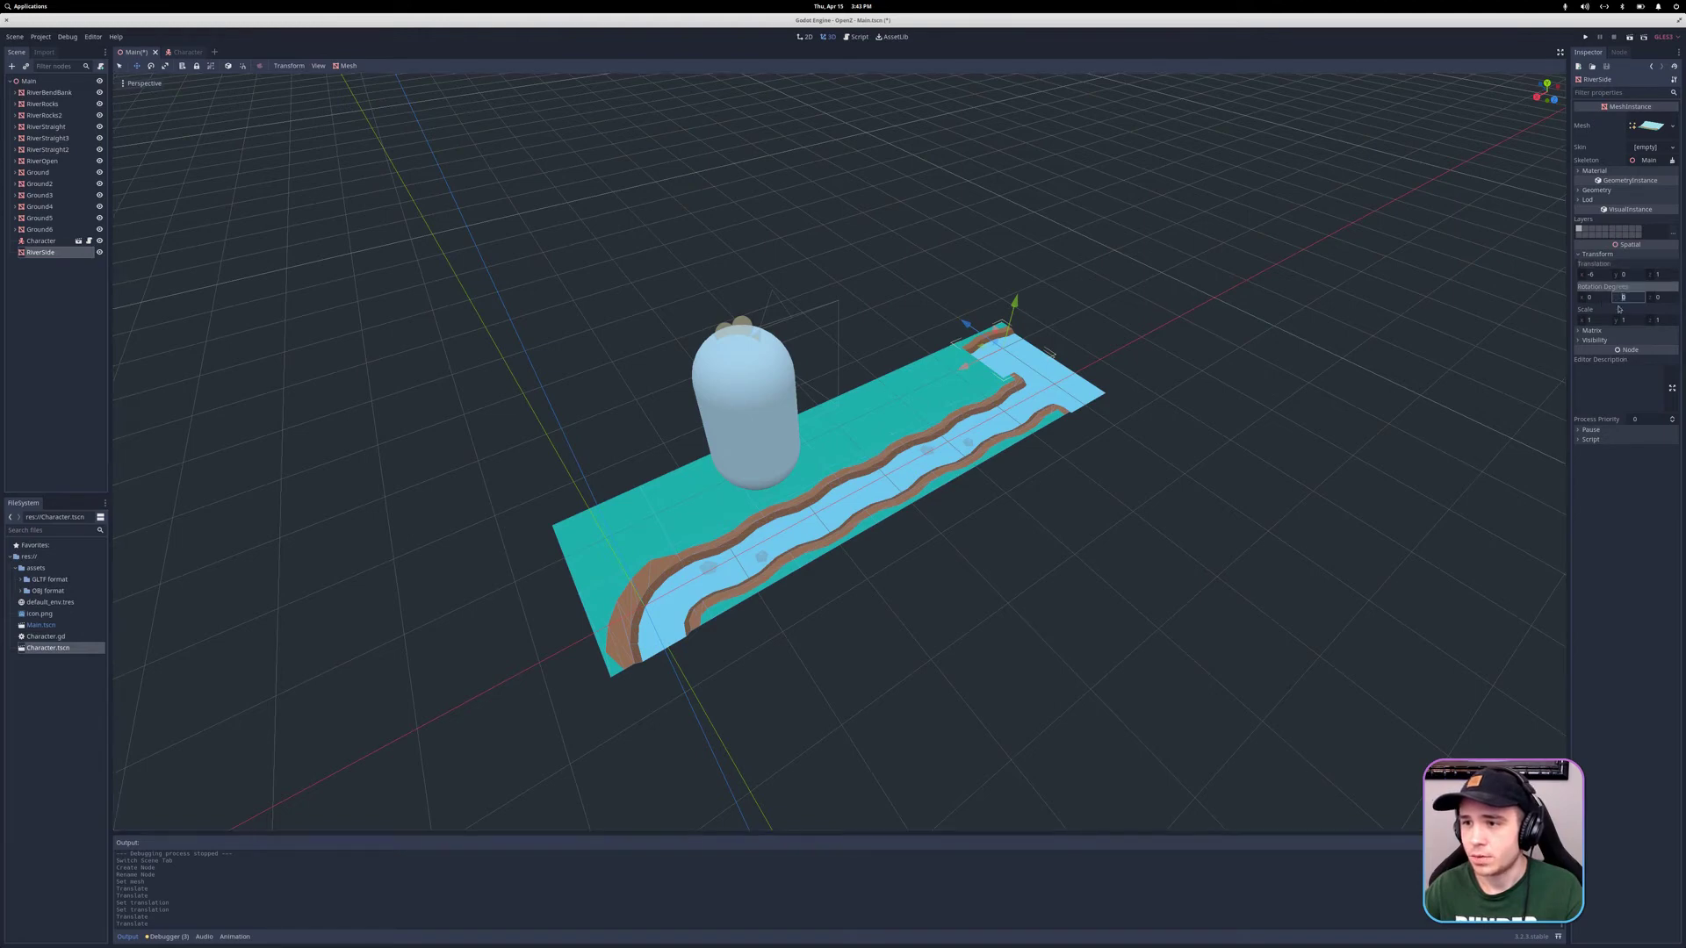
type("90")
key("Return")
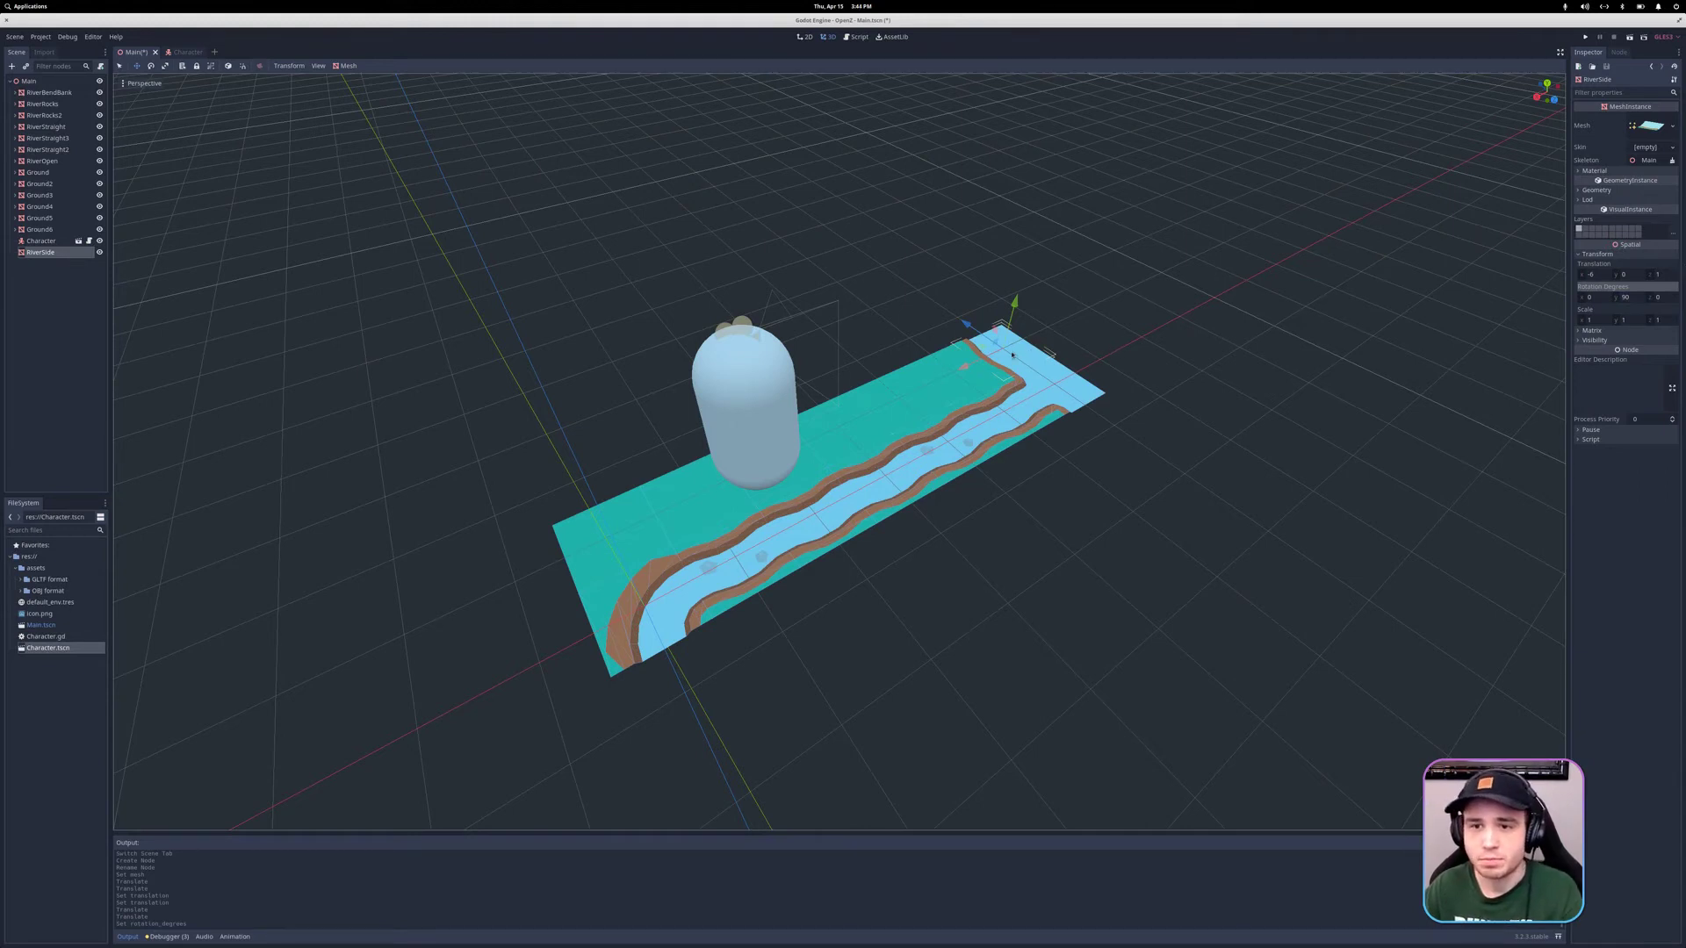
- Inspect how the rotated RiverSide tile joins the river, run the project to test it, and close the game window
scroll(1005, 365, "up", 6)
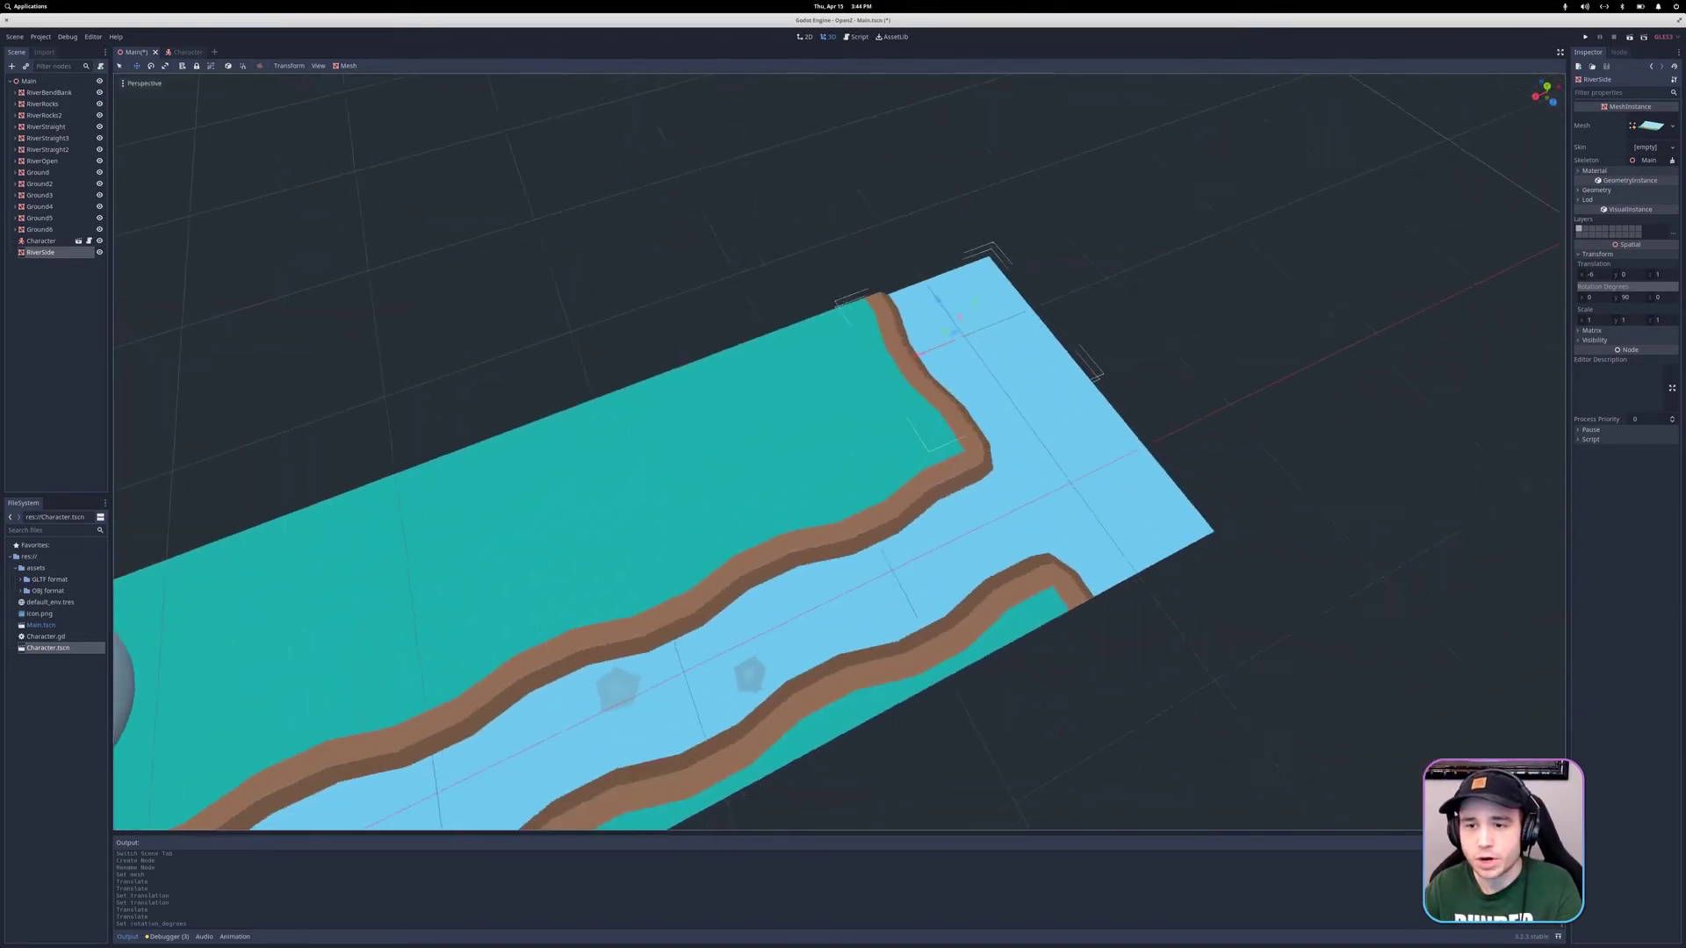
scroll(867, 69, "down", 2)
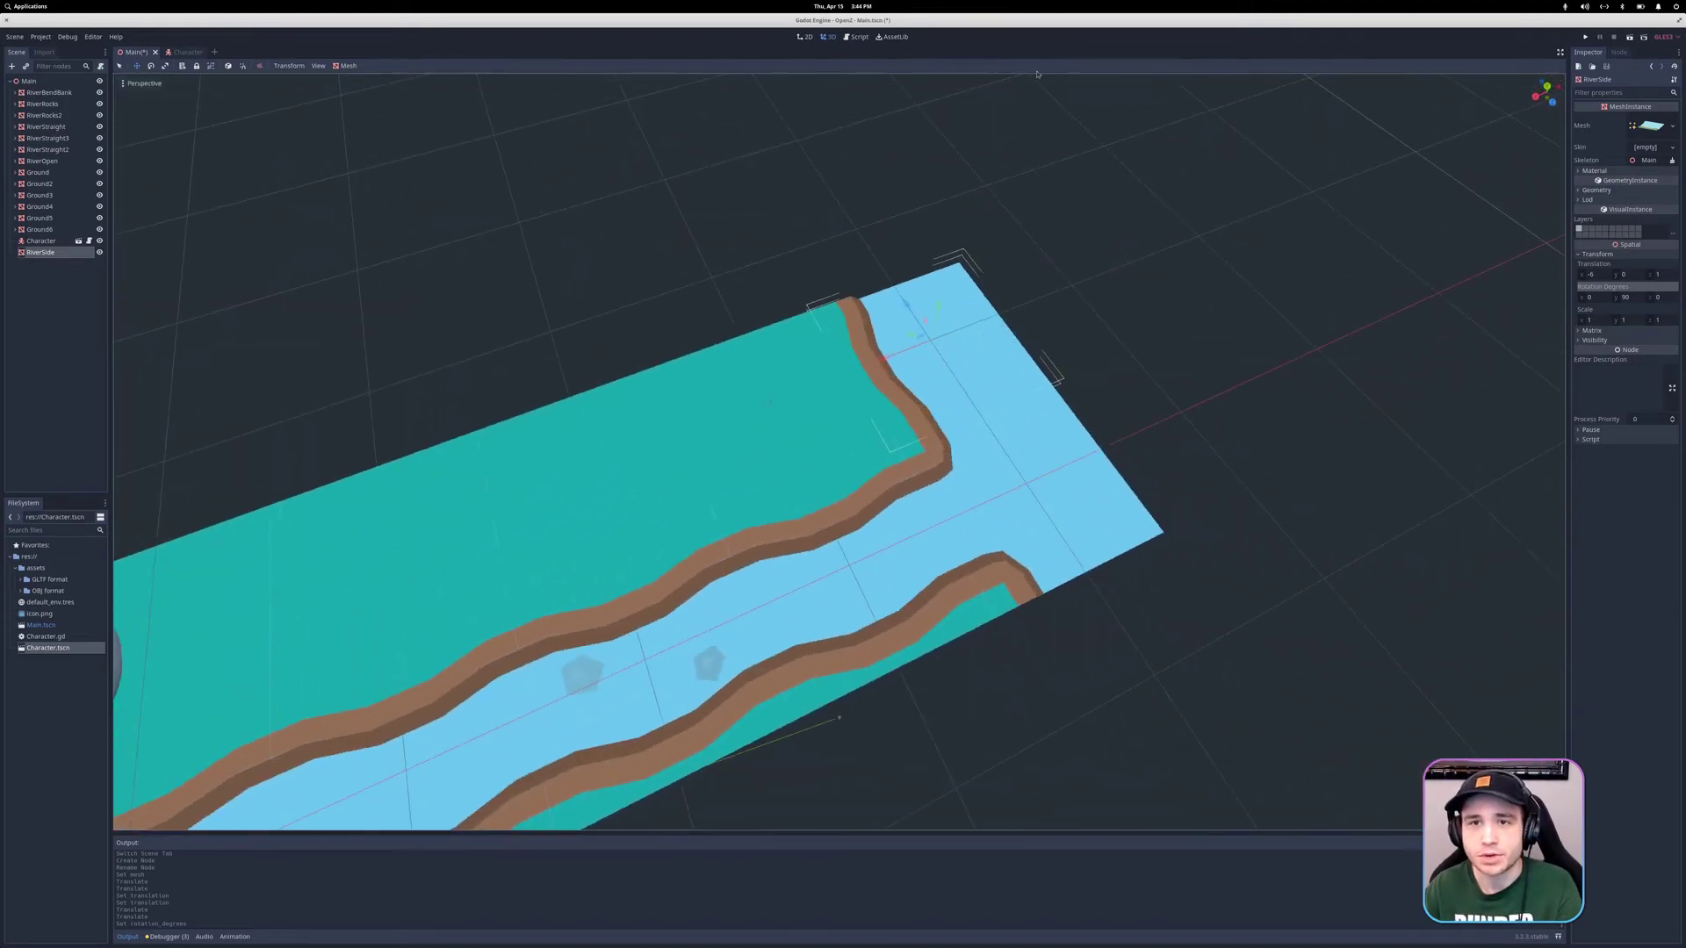
left_click(1587, 37)
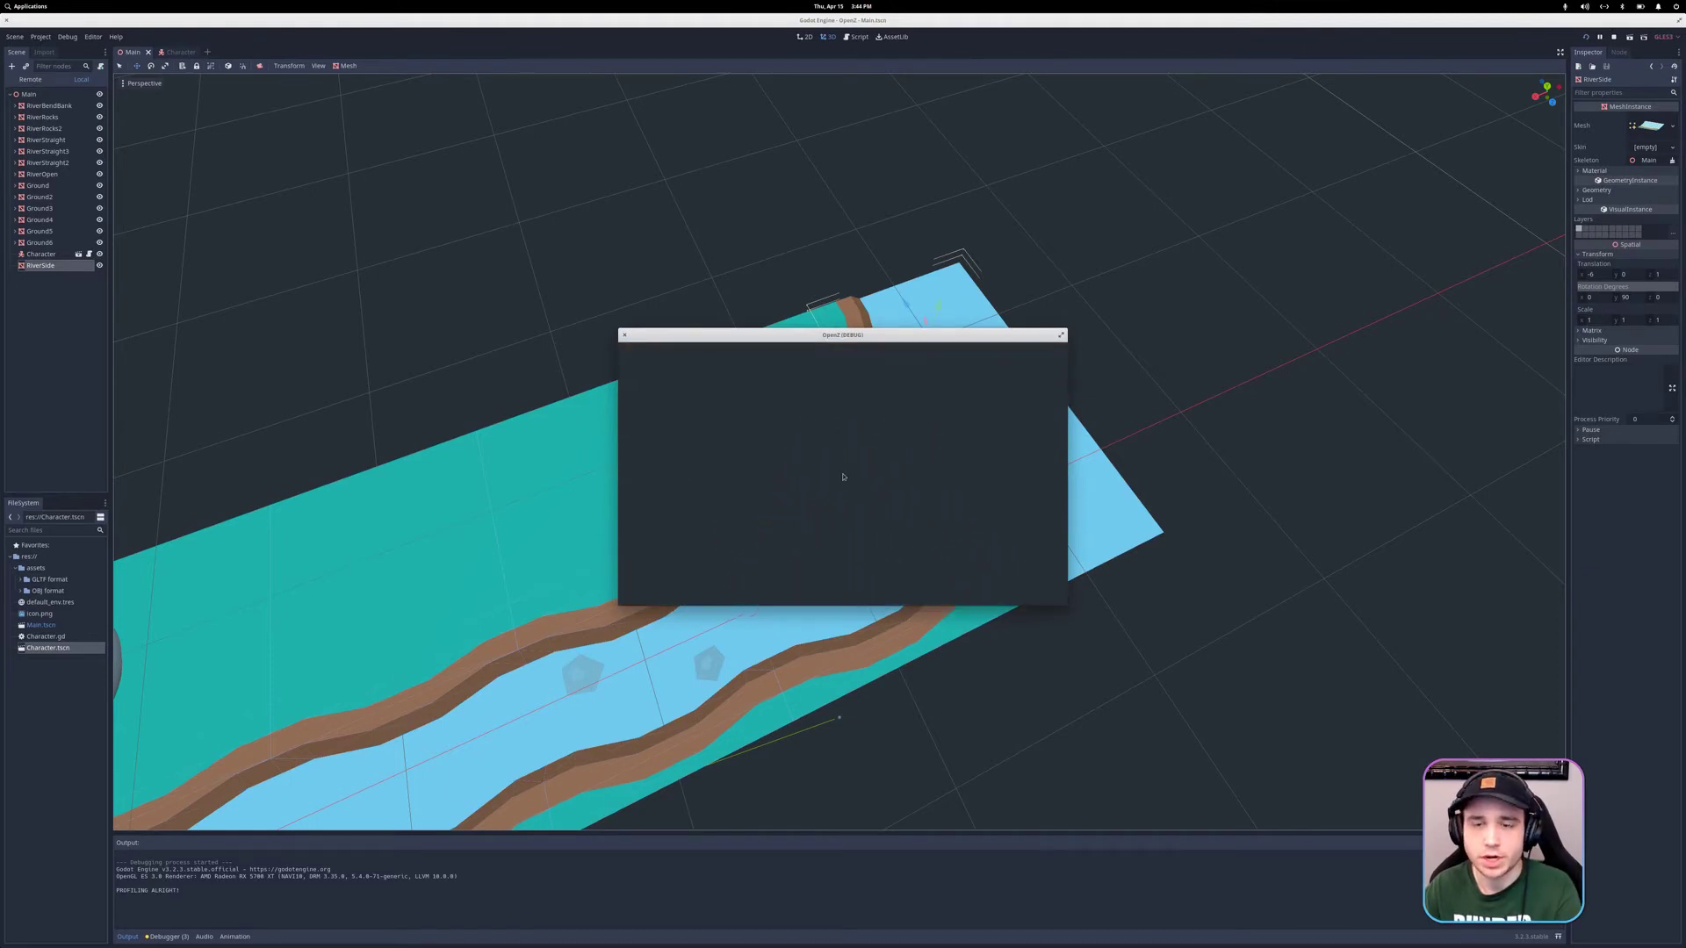
left_click(624, 335)
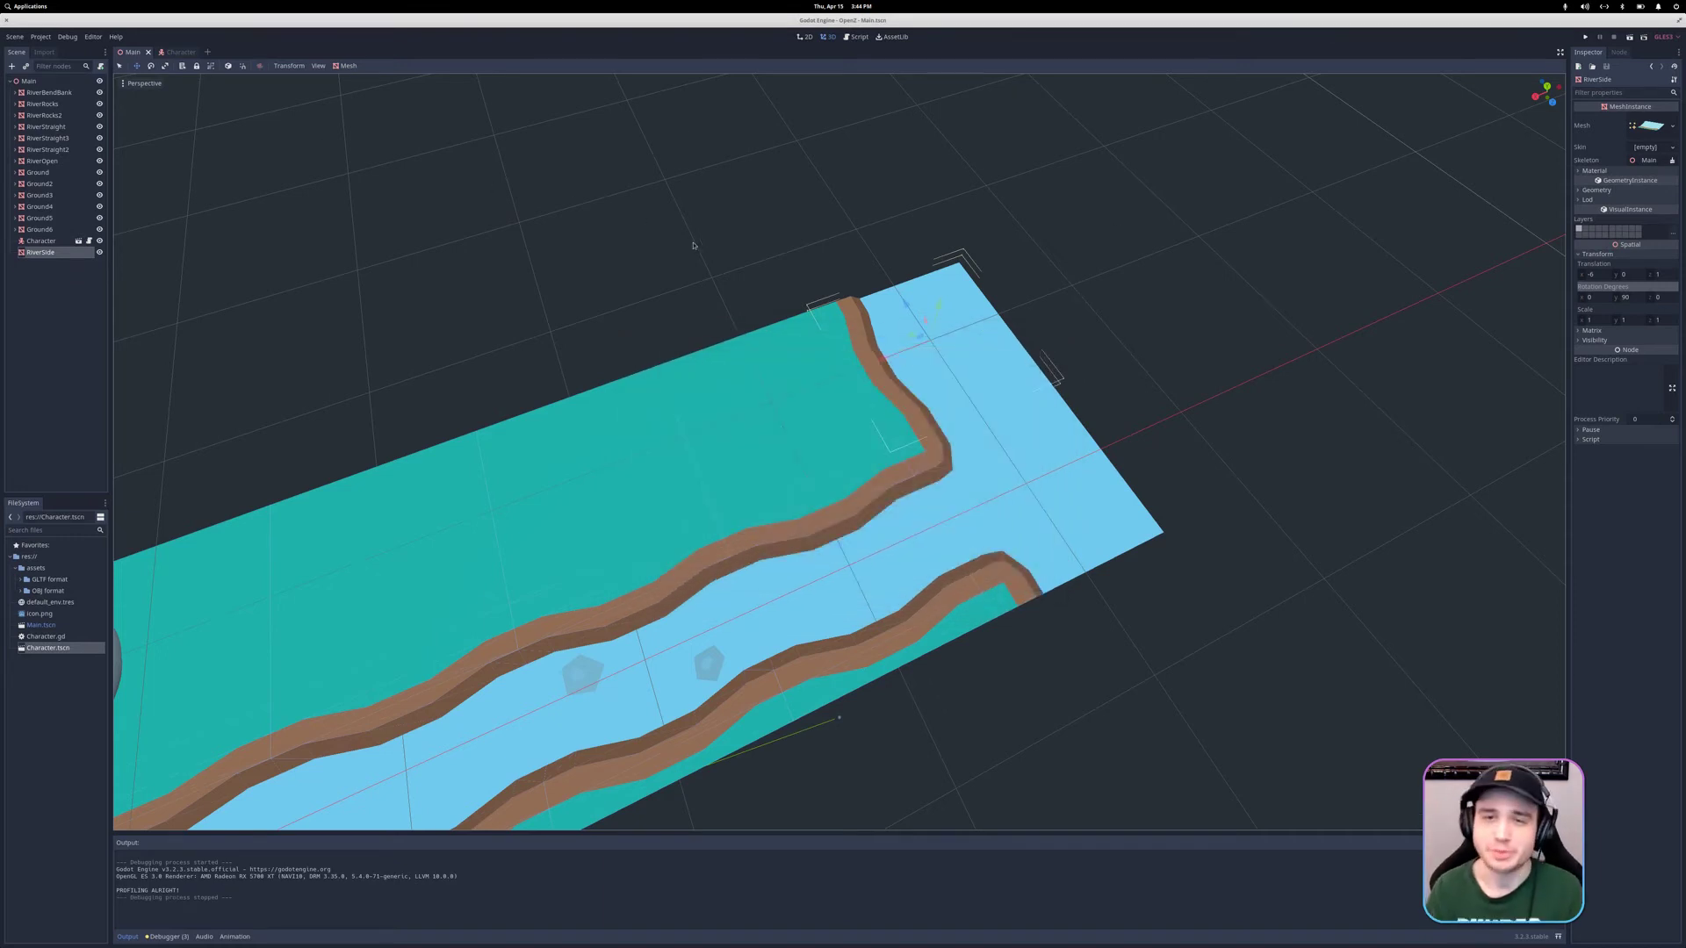
- Create a Trimesh Static Body for the RiverSide mesh so the tile has collision
left_click(349, 66)
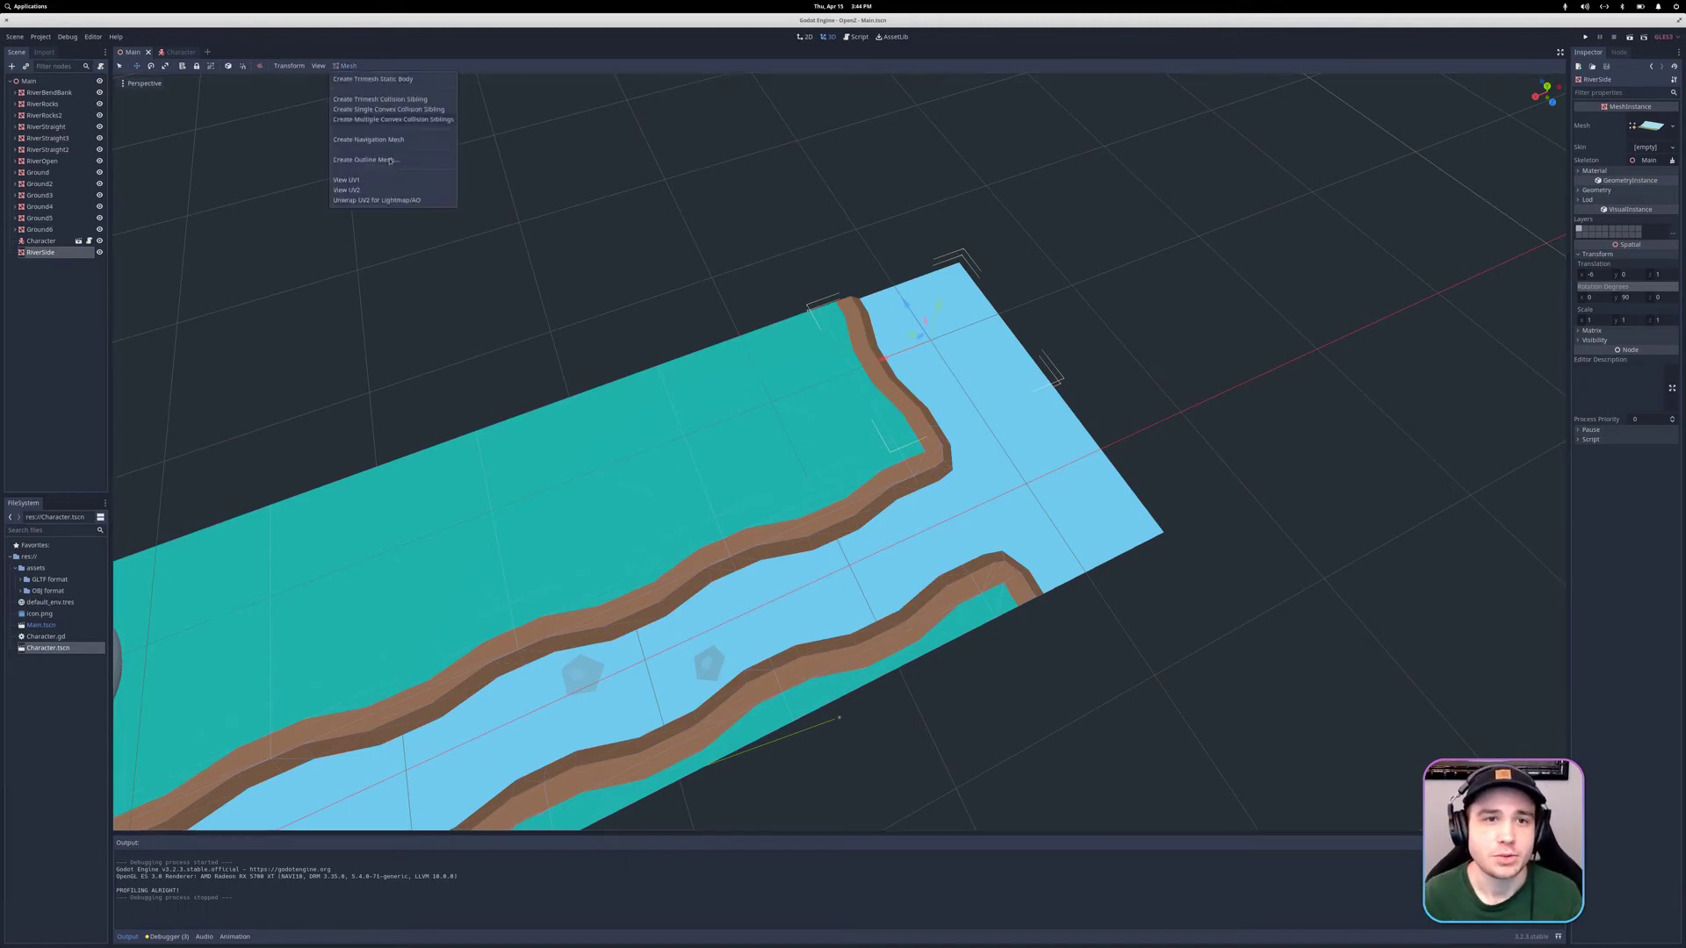
left_click(376, 80)
key("f")
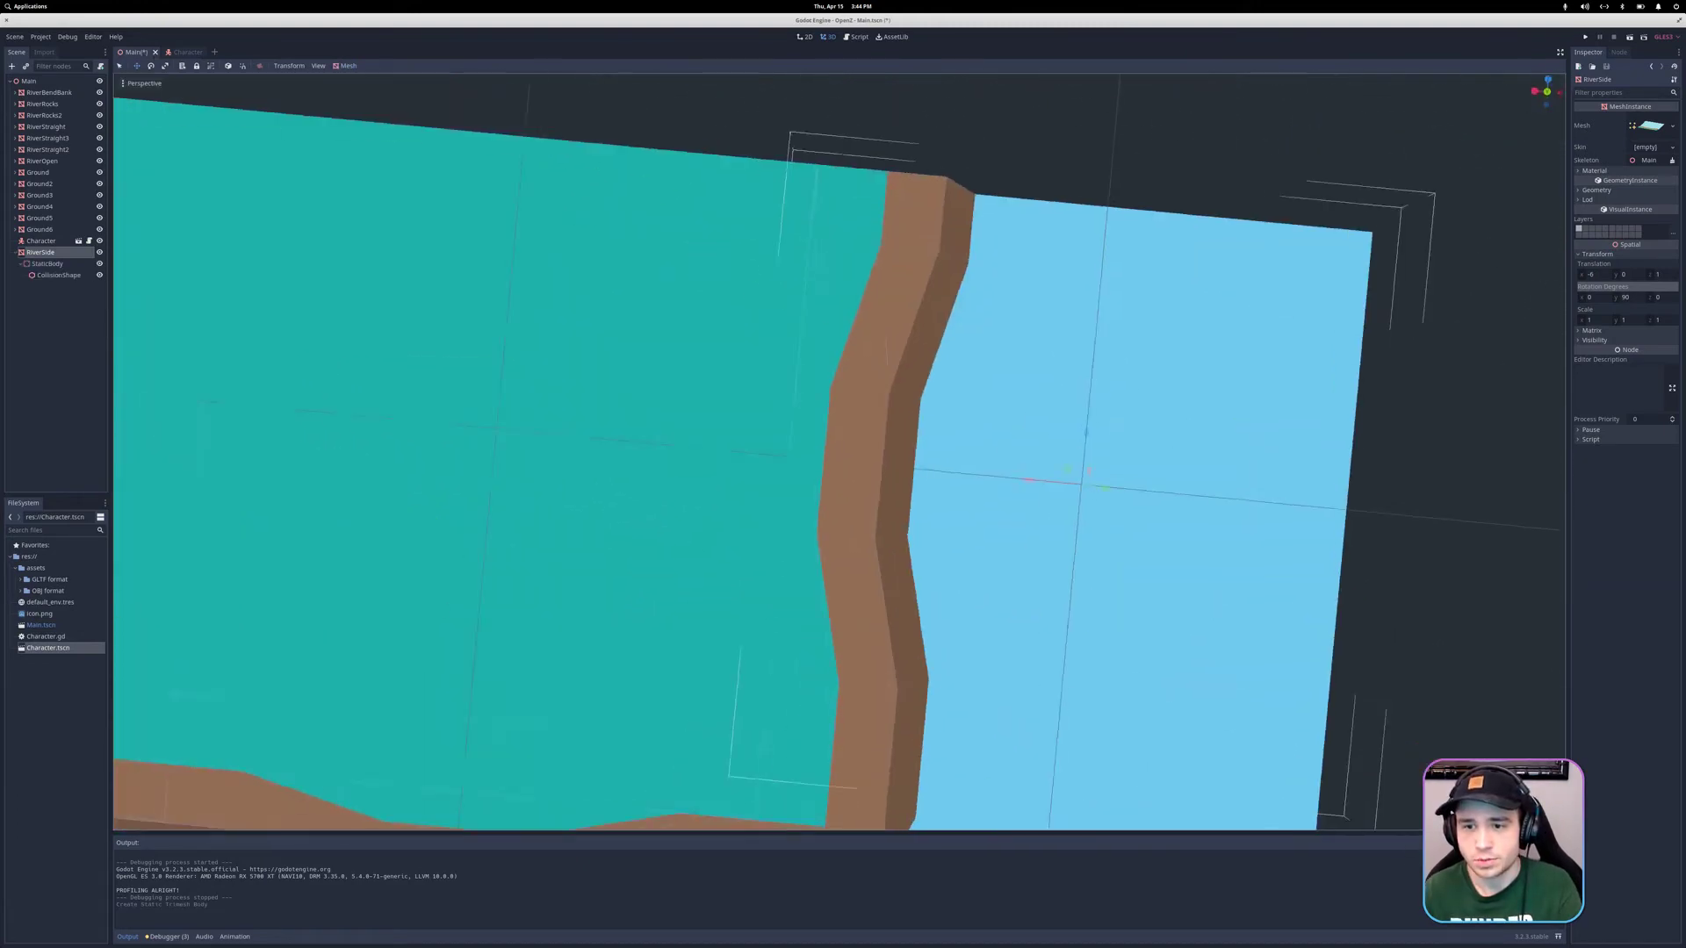
middle_click_drag(843, 452, 685, 391)
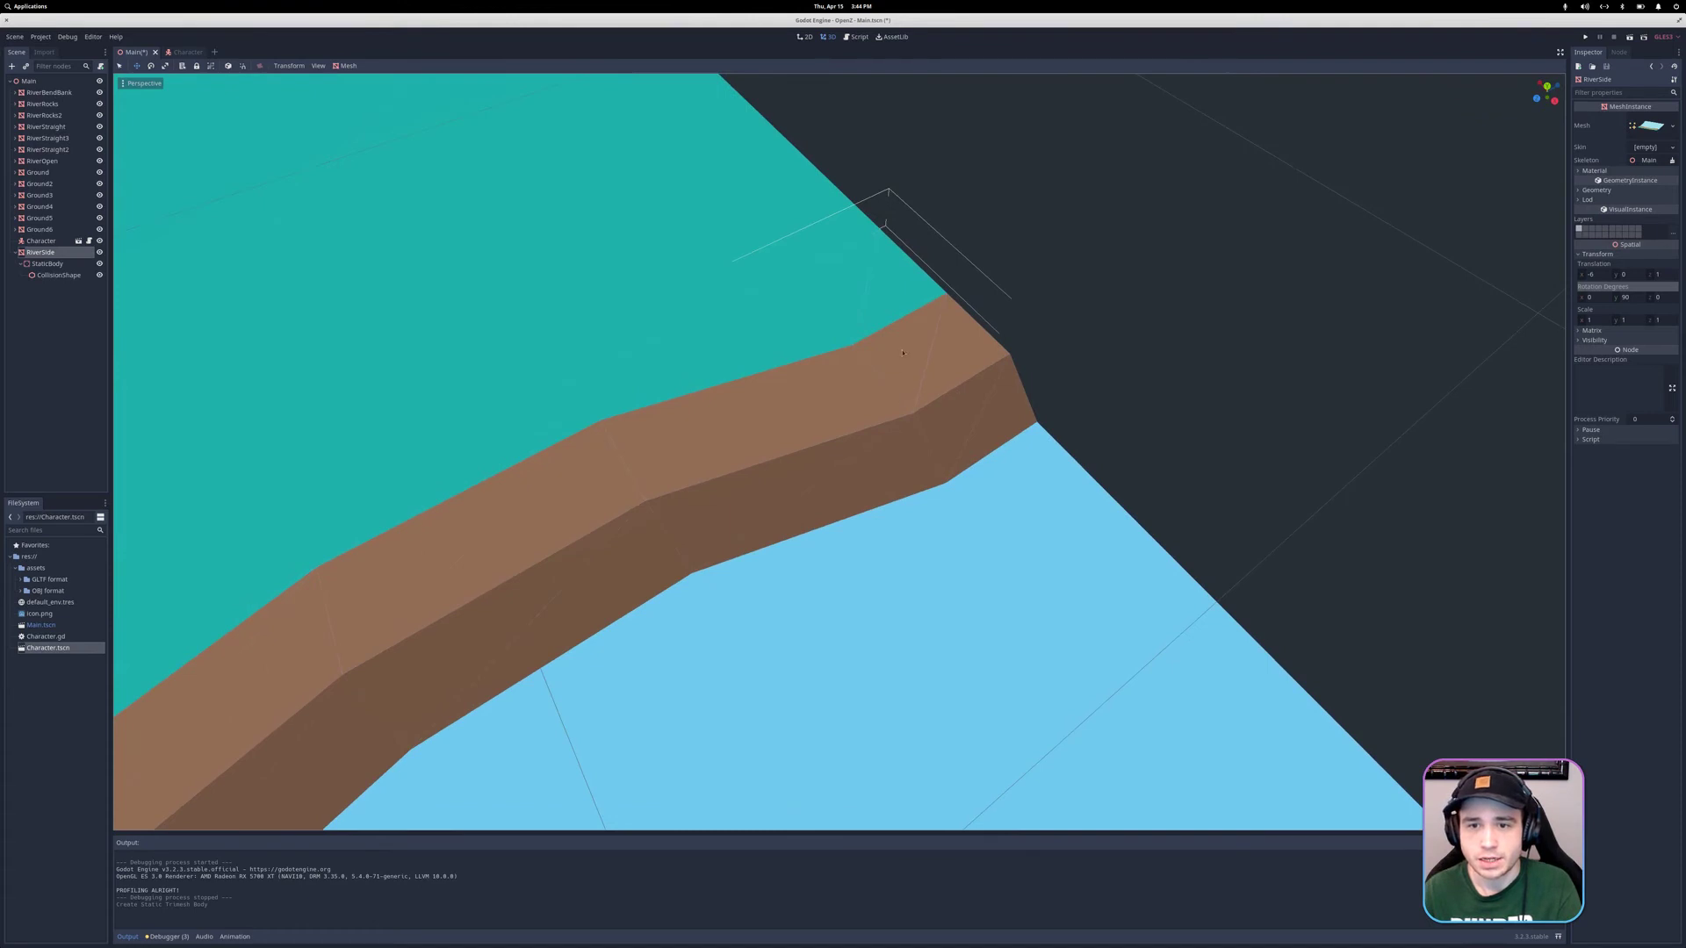
- Run the project again to test the RiverSide tile's collision, and close the game window
scroll(936, 346, "down", 6)
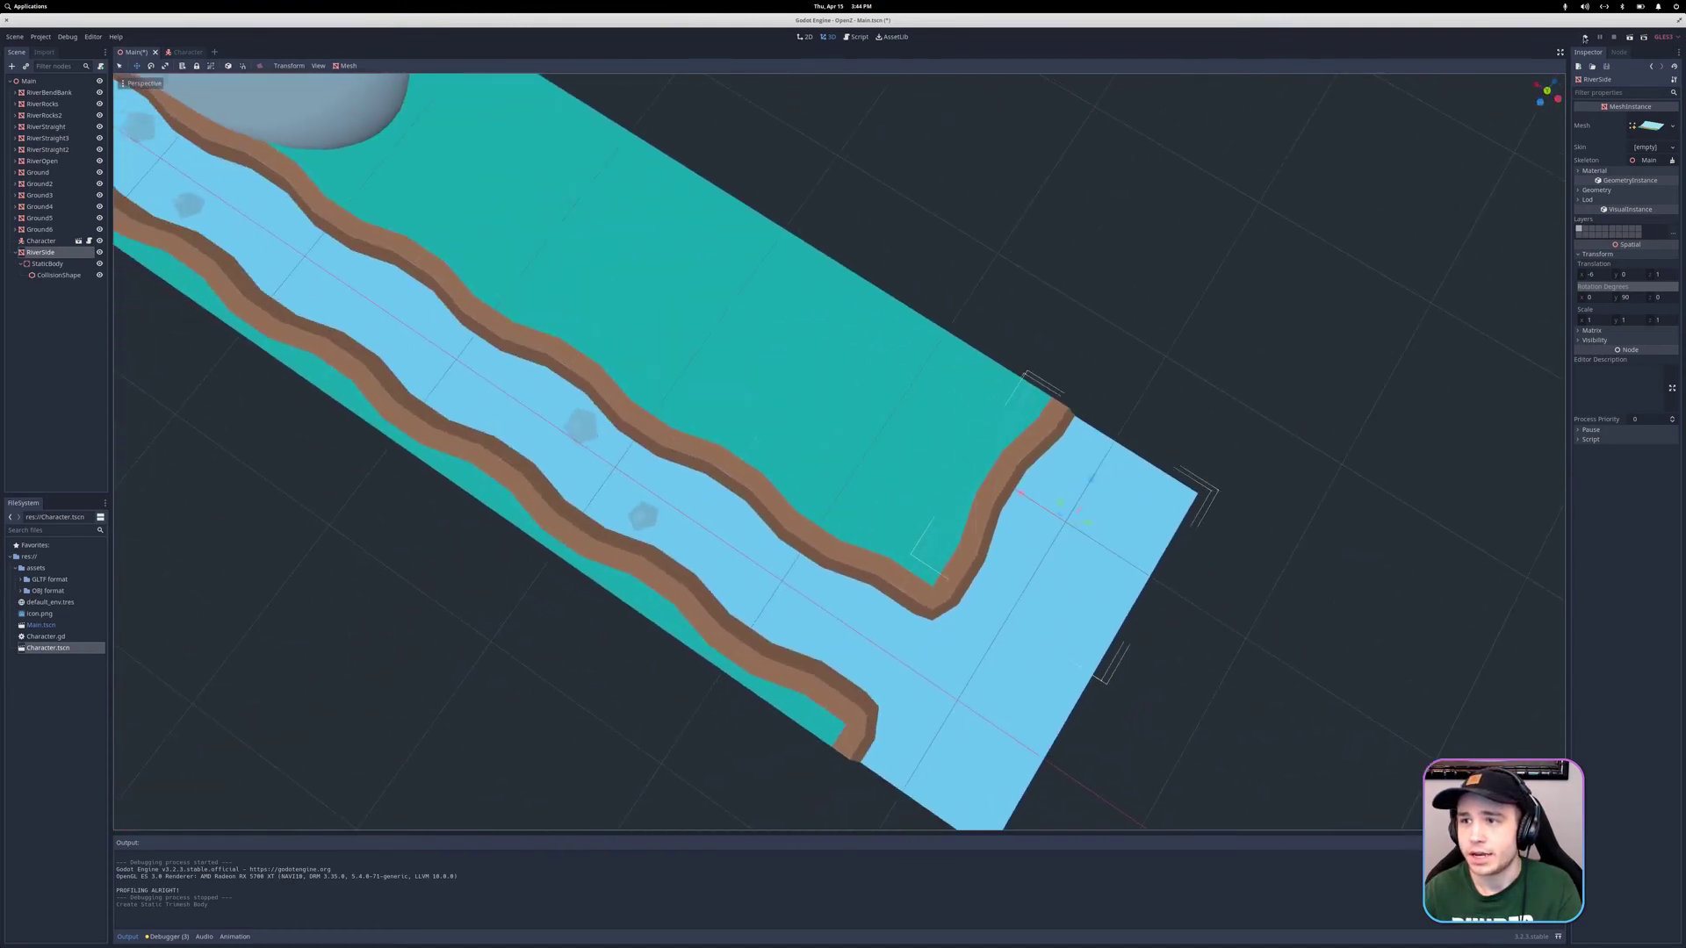
left_click(1585, 37)
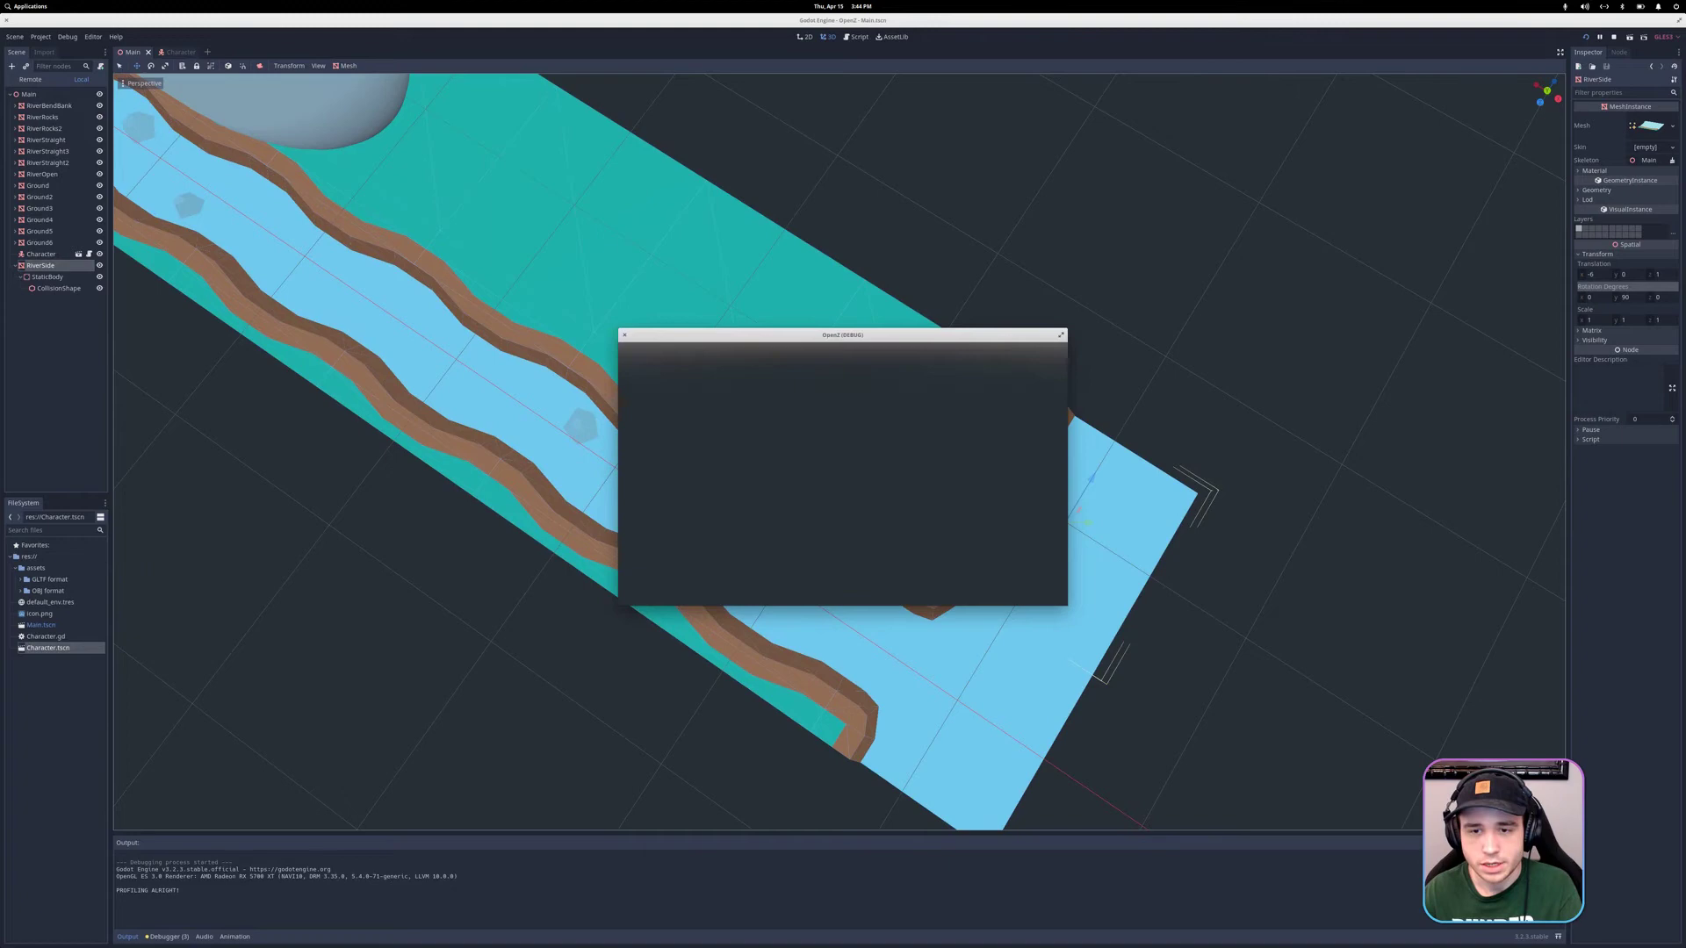
left_click(626, 335)
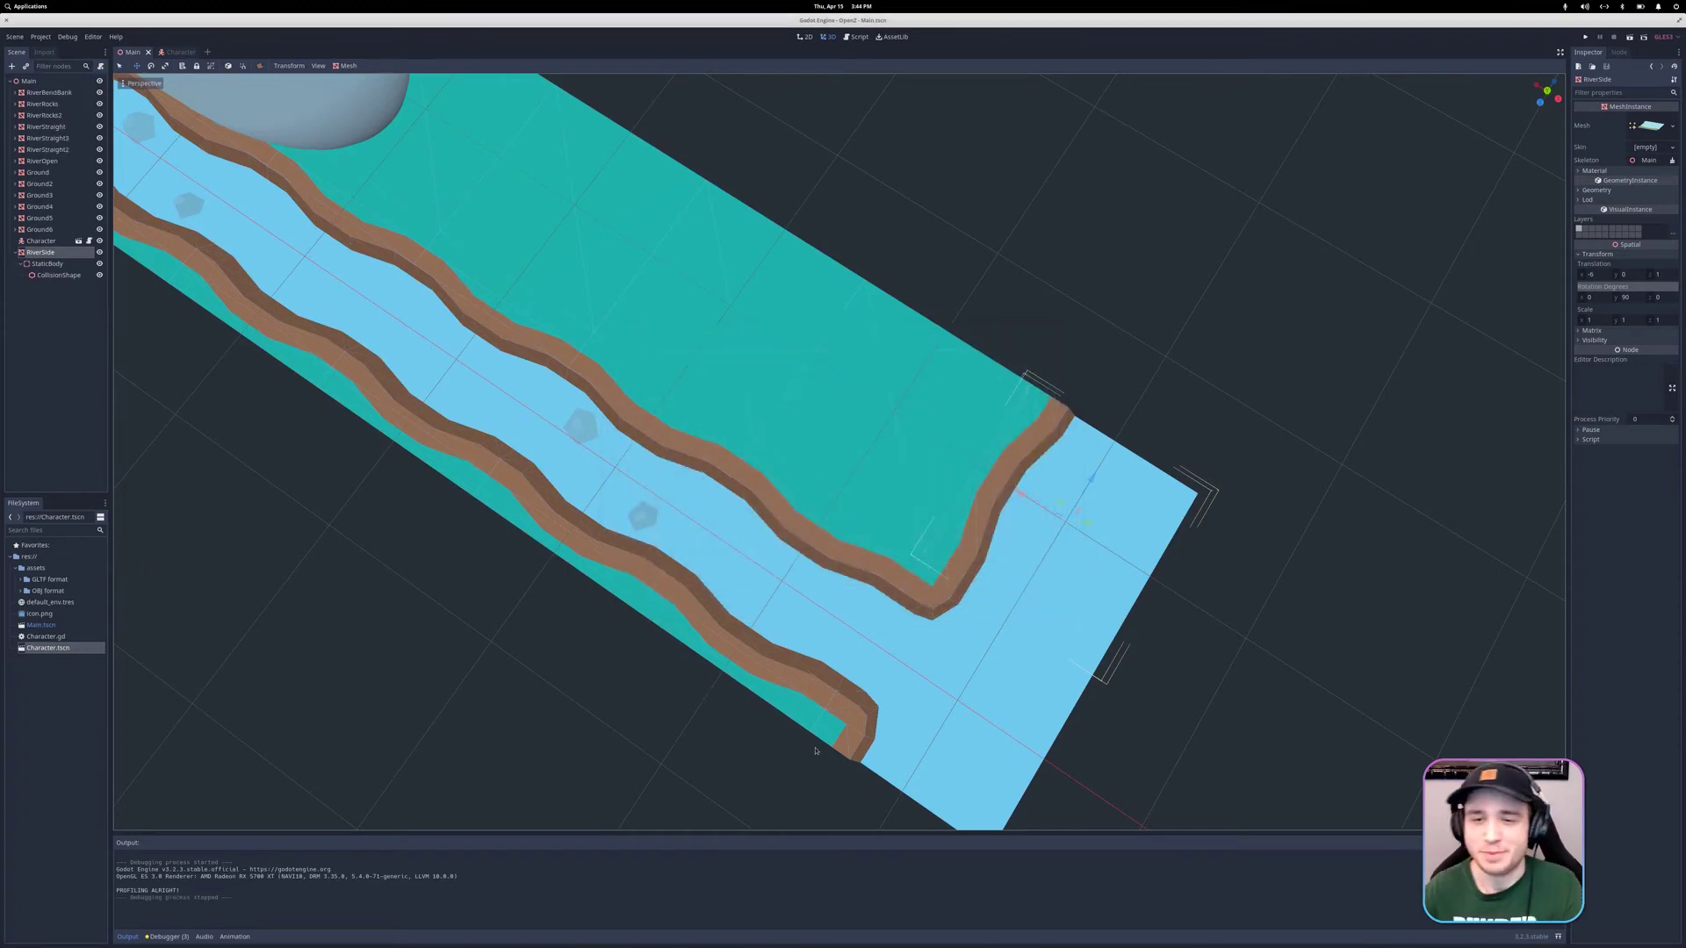
scroll(815, 752, "down", 3)
middle_click_drag(815, 752, 843, 641)
scroll(842, 641, "up", 3)
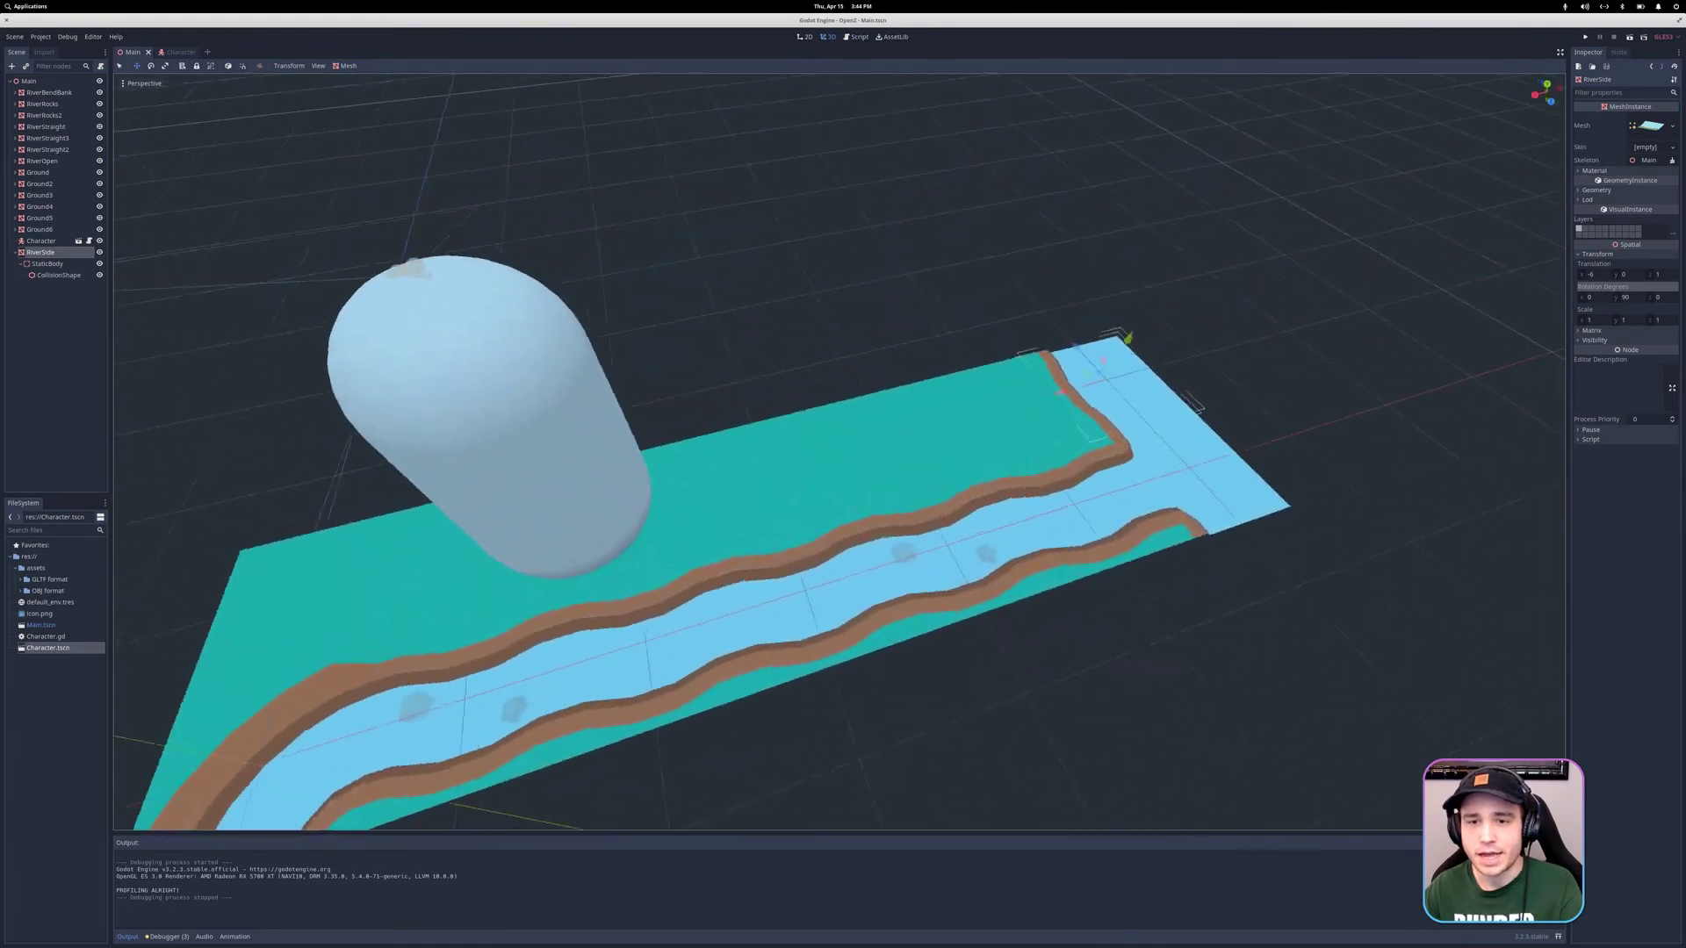
scroll(981, 584, "down", 3)
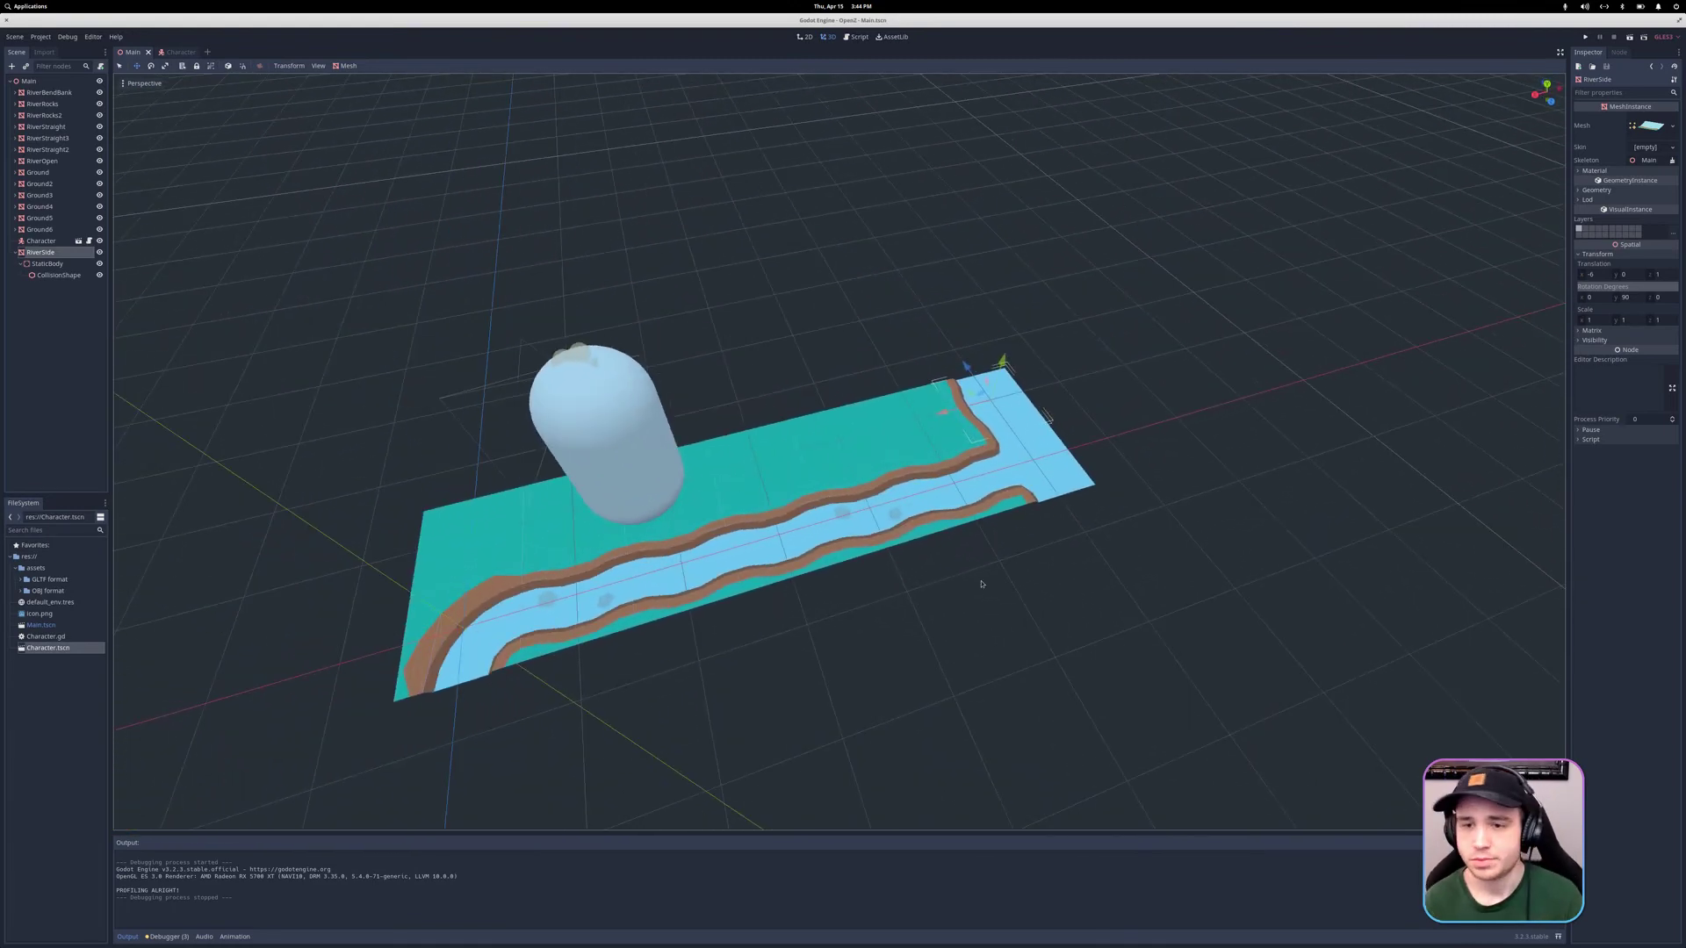